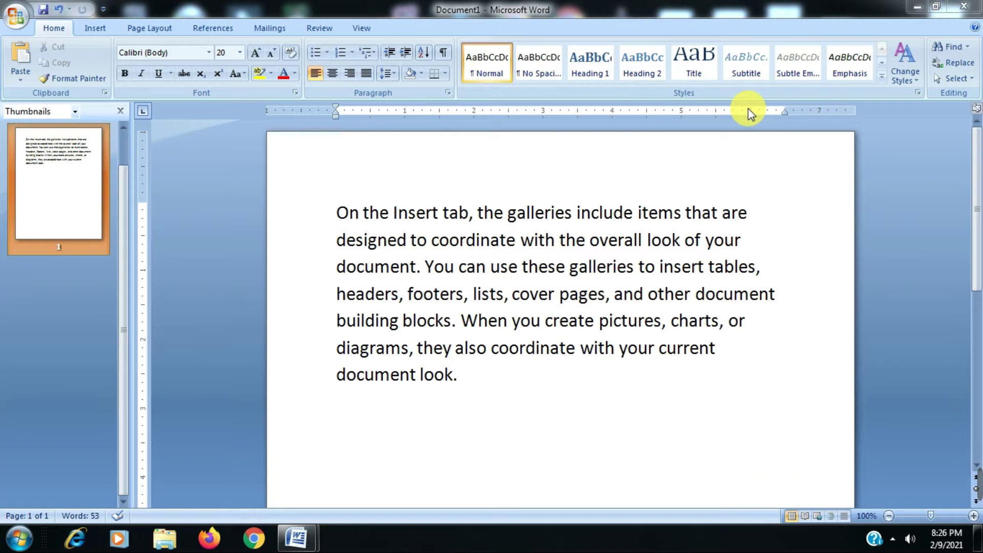
Place the caret after "look." at the end of the Document1 paragraph.
left_click(572, 405)
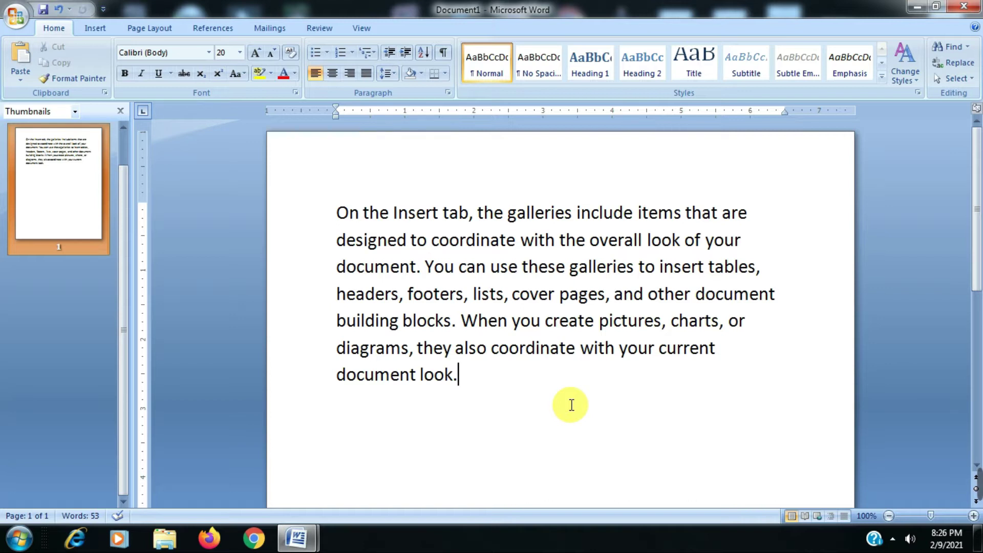
Check the shortcut keys list, then select all of Document1's galleries paragraph with Ctrl+A.
mouse_move(296, 538)
left_click(260, 468)
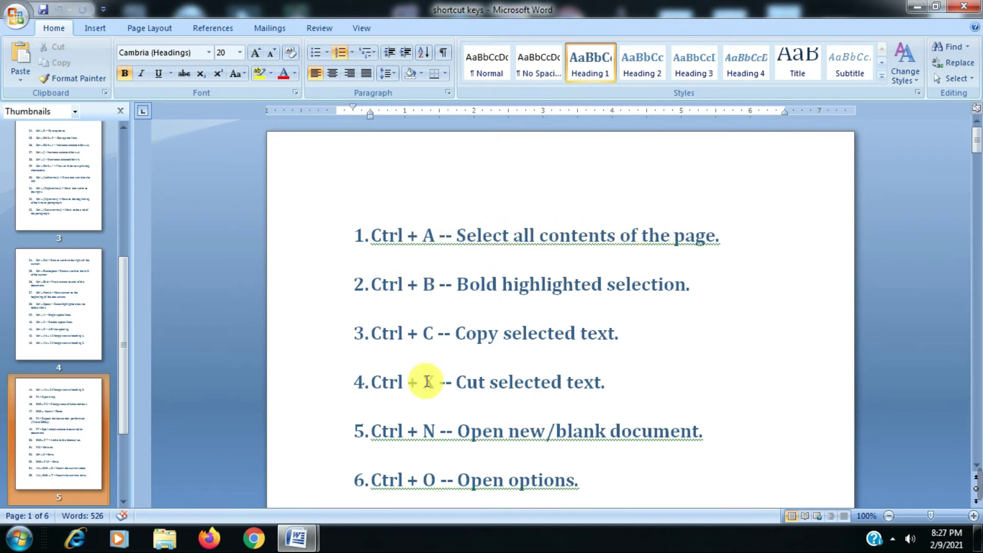
left_click(406, 472)
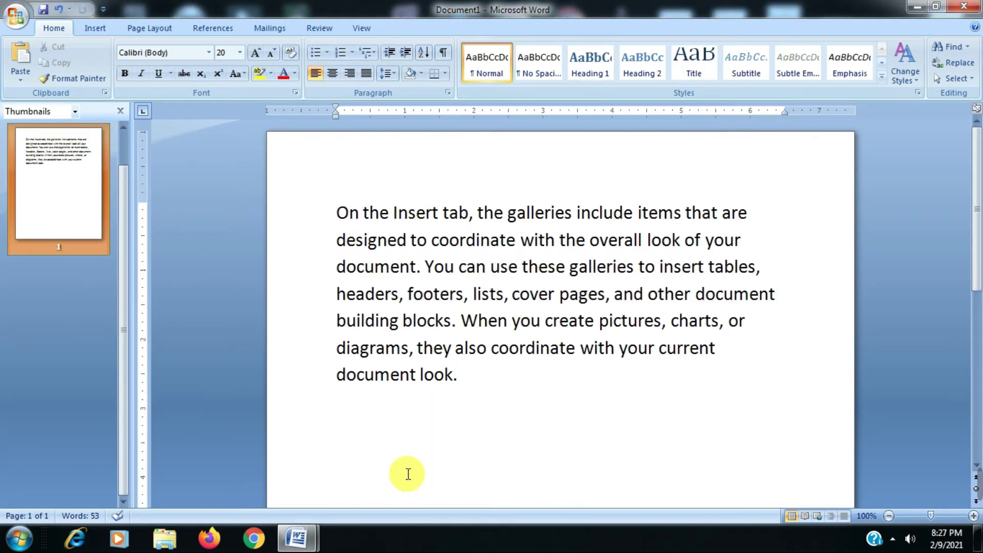
key("ctrl+a")
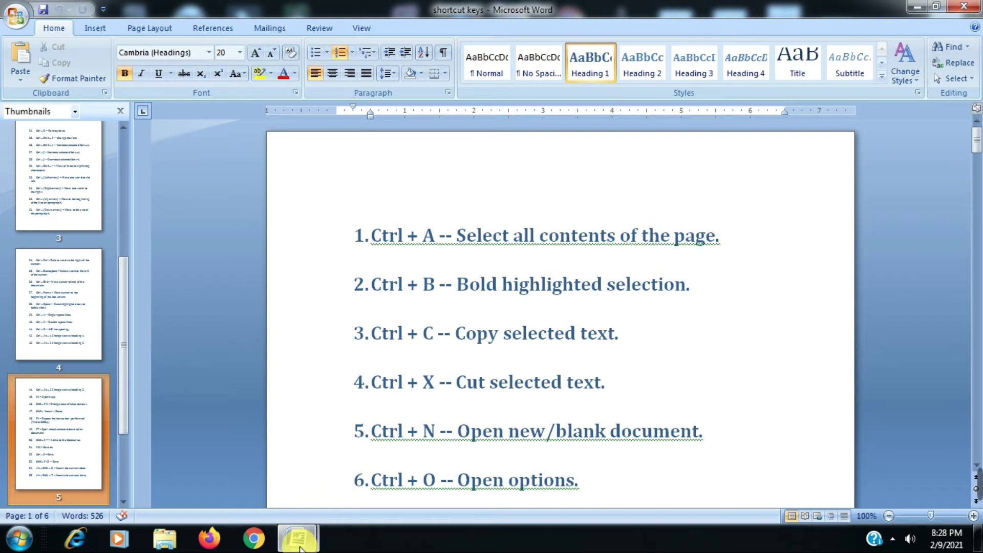
mouse_move(296, 538)
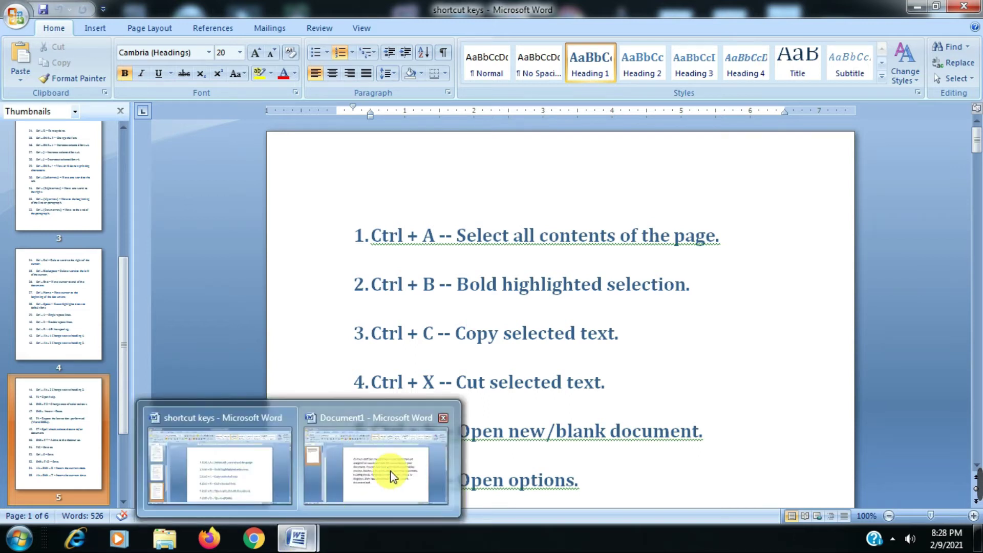
left_click(374, 468)
key("ctrl+a")
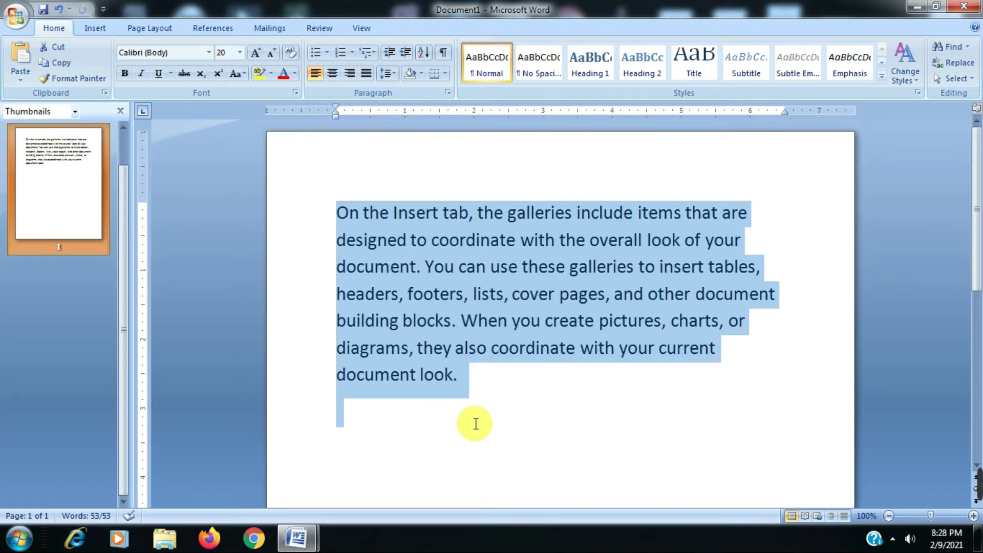
Bold the selected 53-word paragraph with Ctrl+B and glance at the shortcut keys document.
key("ctrl+b")
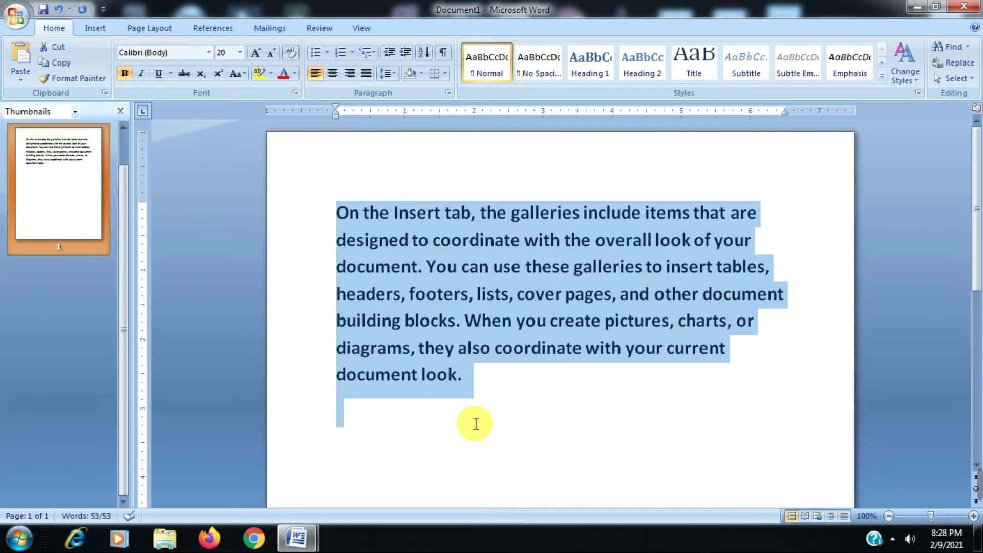
key("alt+Tab")
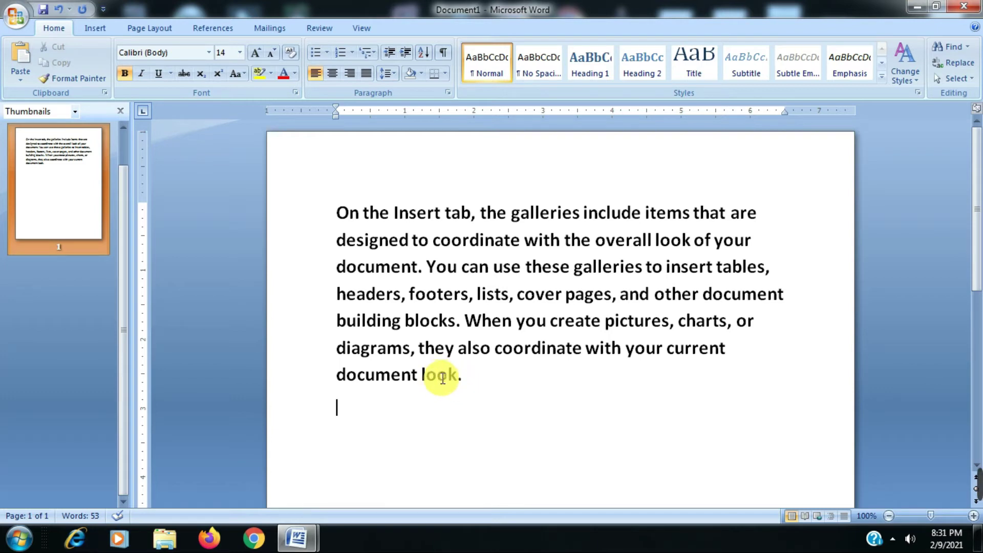
Paste a copy of "look" below the paragraph, undo it, then cut "look" with Ctrl+X.
left_click_drag(456, 376, 422, 373)
key("ctrl+c")
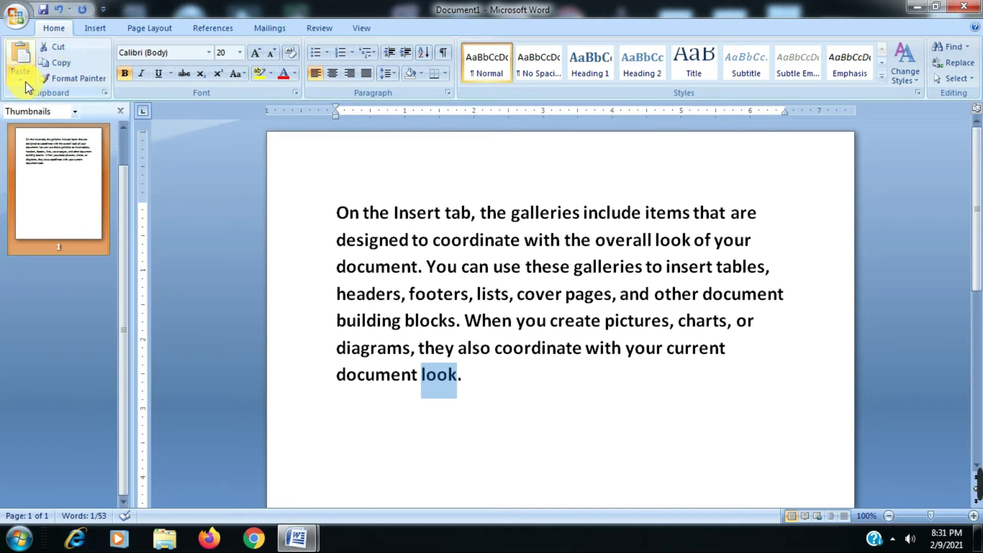
left_click(413, 416)
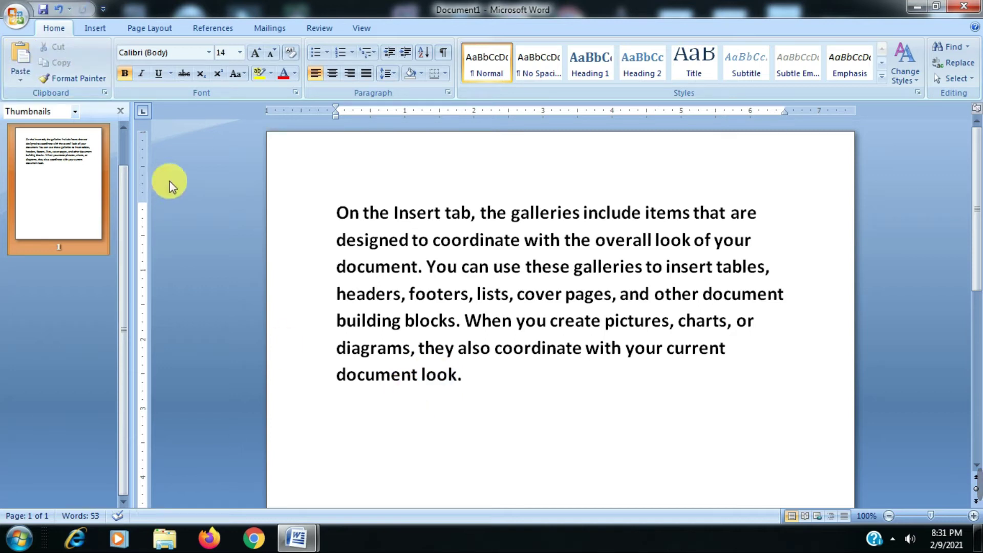
left_click(21, 79)
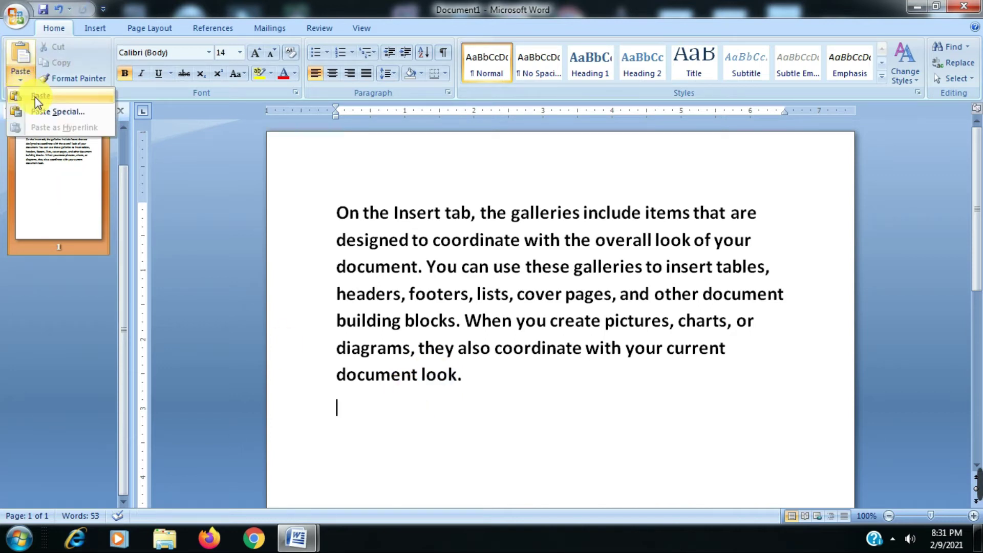
left_click(35, 97)
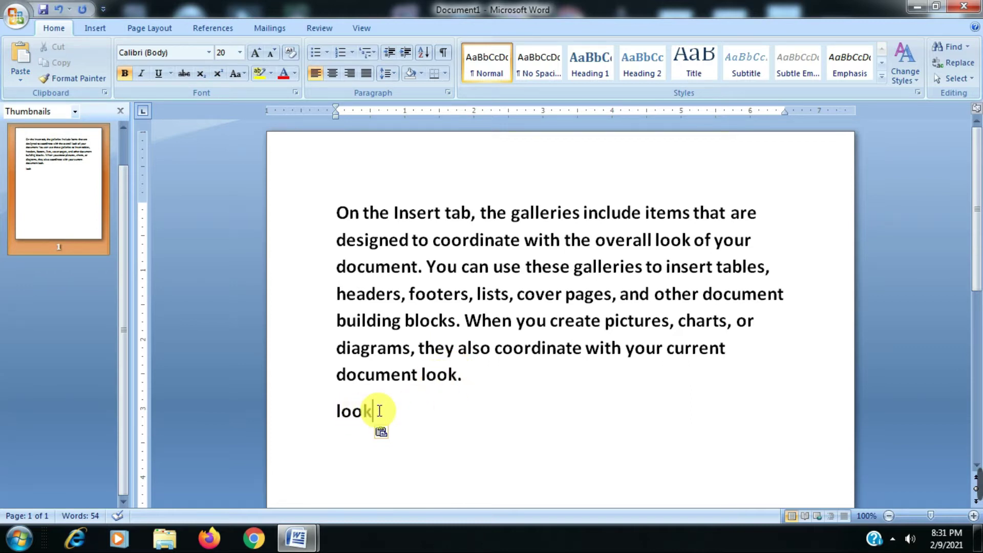
key("ctrl+z")
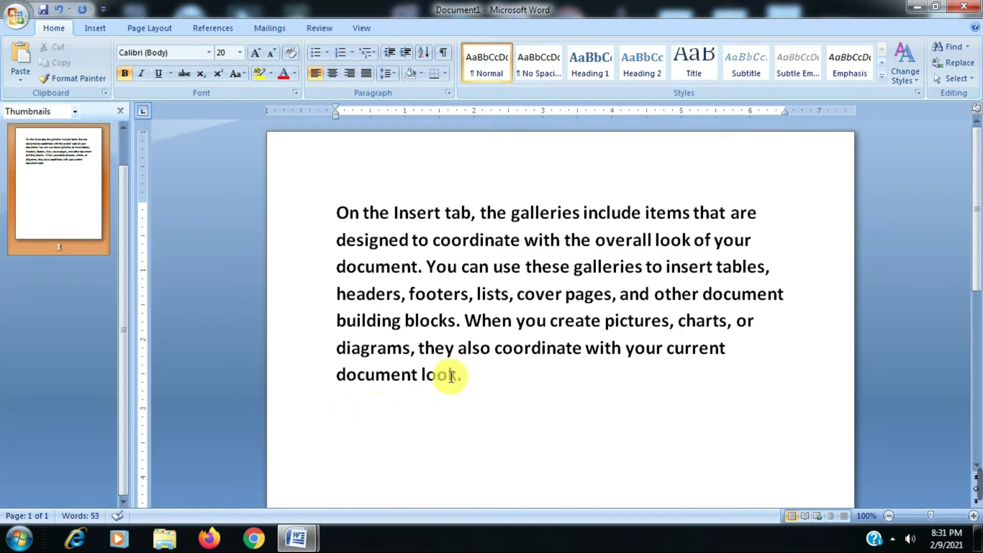
mouse_move(456, 376)
left_mouse_down()
mouse_move(426, 374)
mouse_move(424, 383)
left_mouse_up()
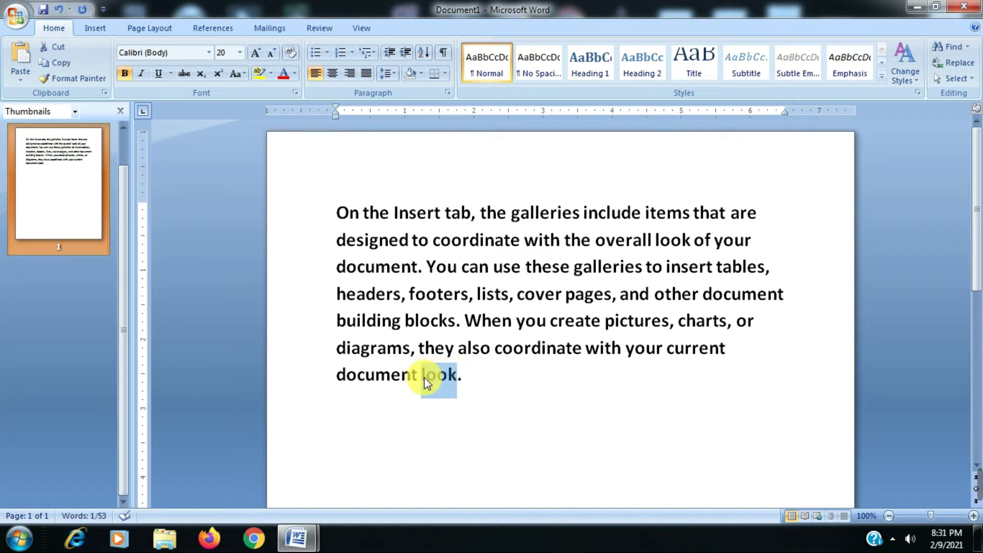
key("ctrl+x")
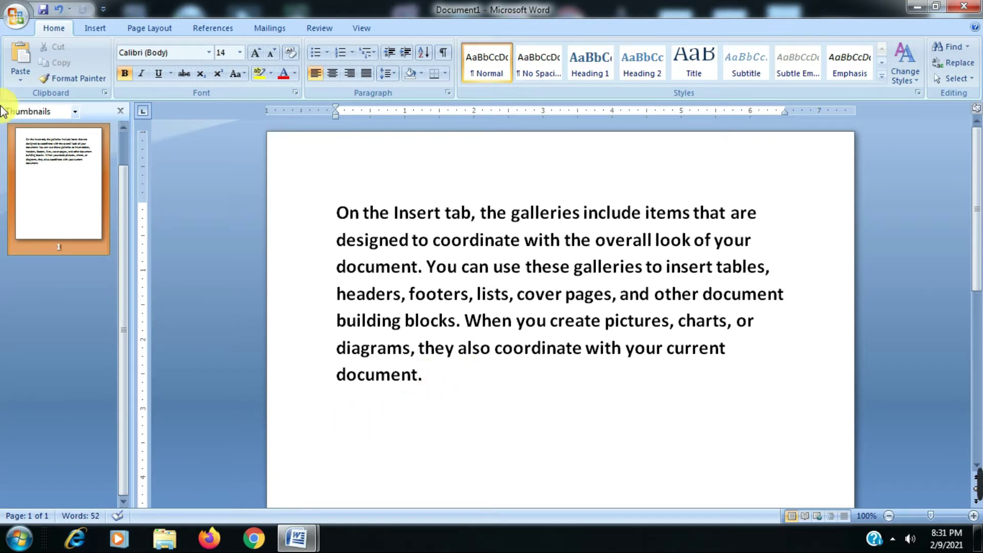
Paste "look" on a new line below the paragraph, then create blank Document2 with Ctrl+N.
left_click(21, 76)
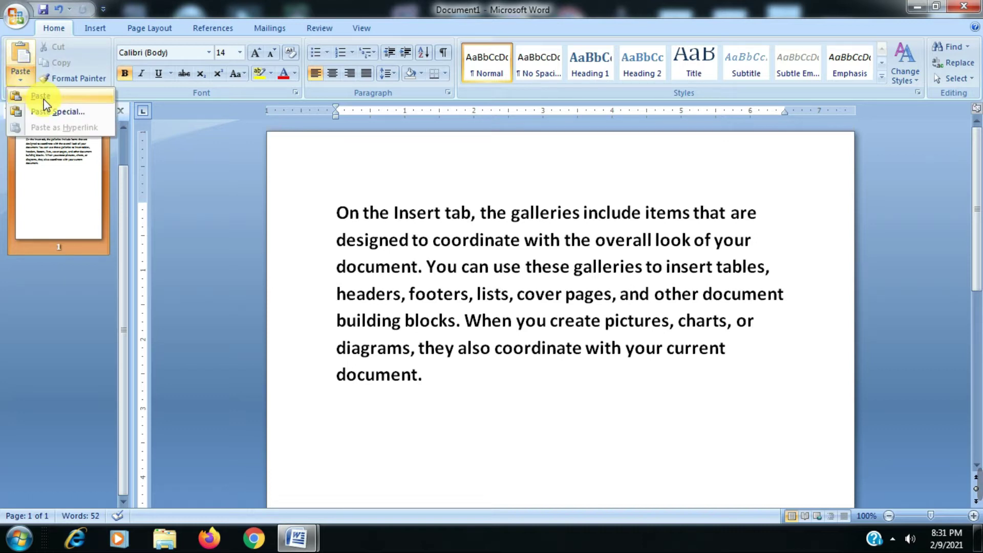
left_click(45, 97)
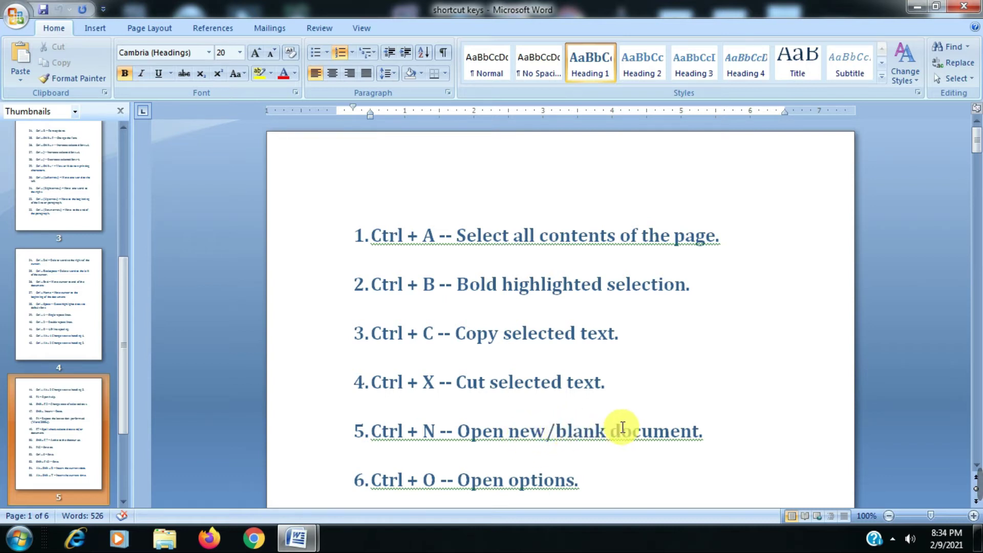
left_click(307, 542)
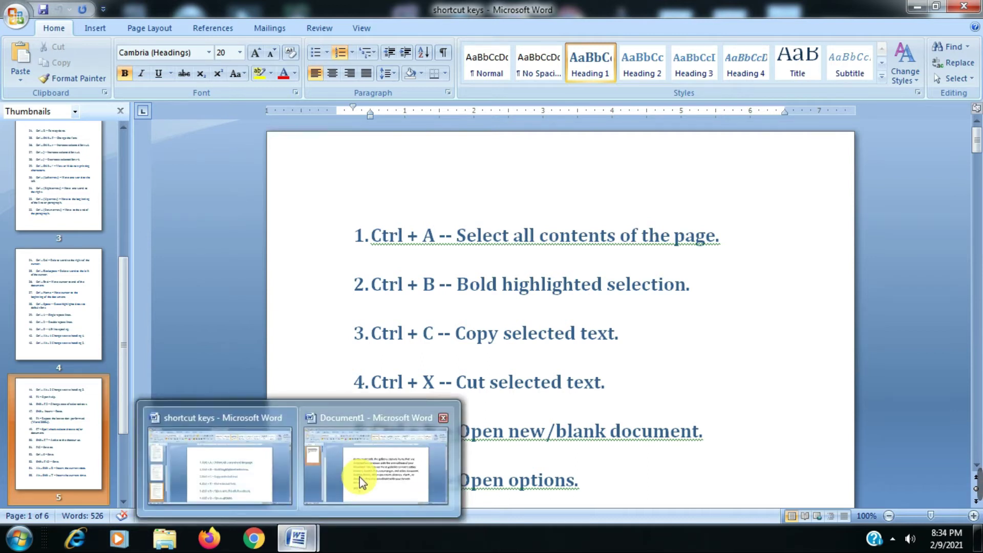
left_click(360, 478)
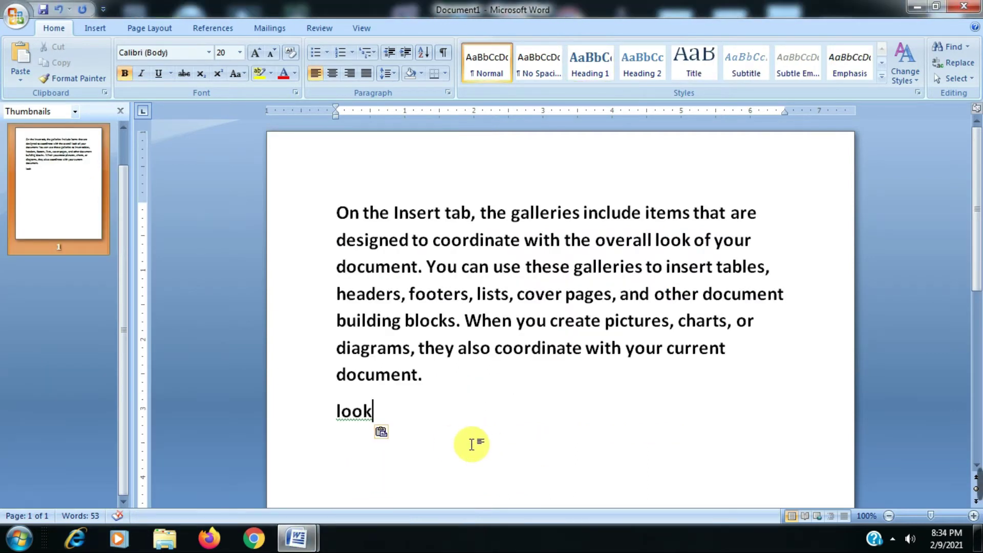
key("ctrl+n")
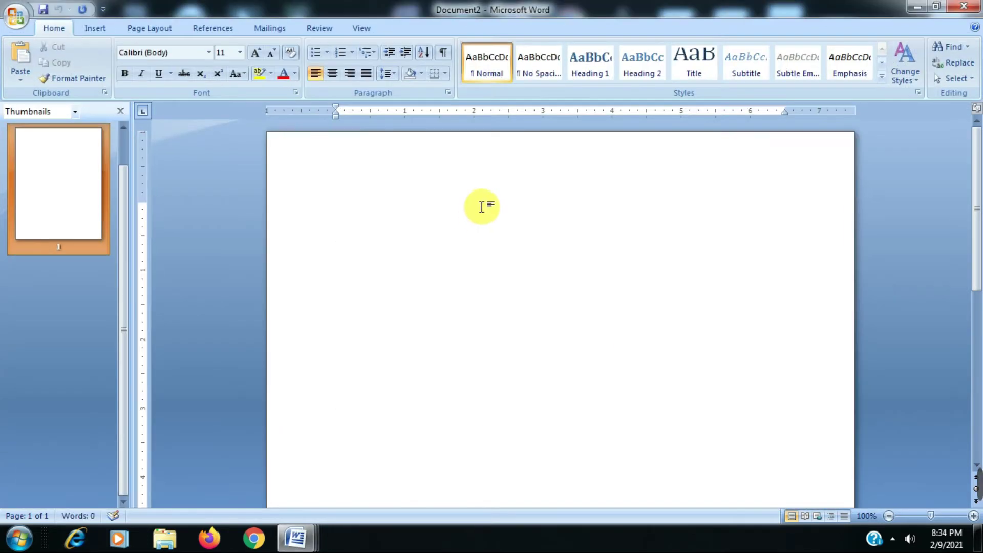
Close Document2 and put Document1 away to show the shortcut keys list.
left_click(971, 8)
left_click(971, 8)
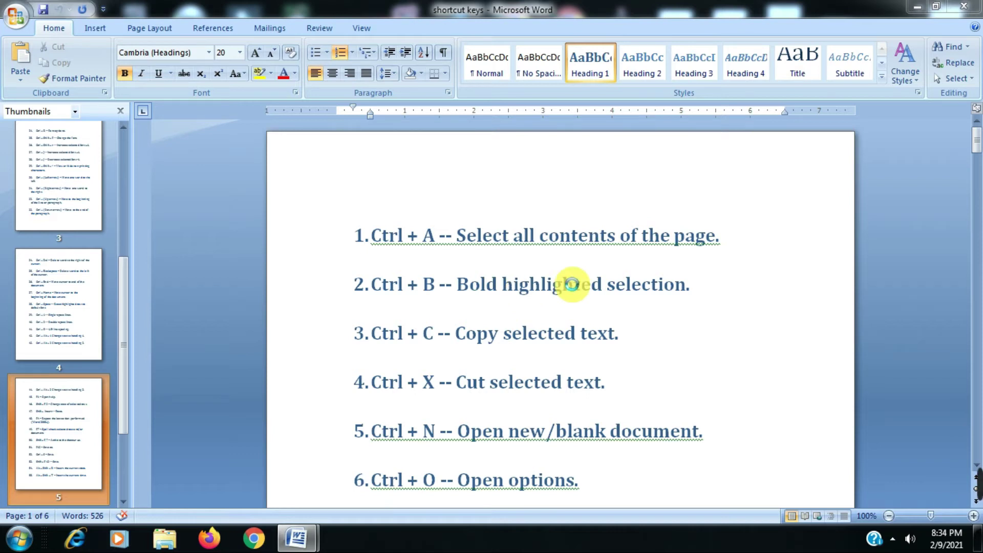
key("ctrl+o")
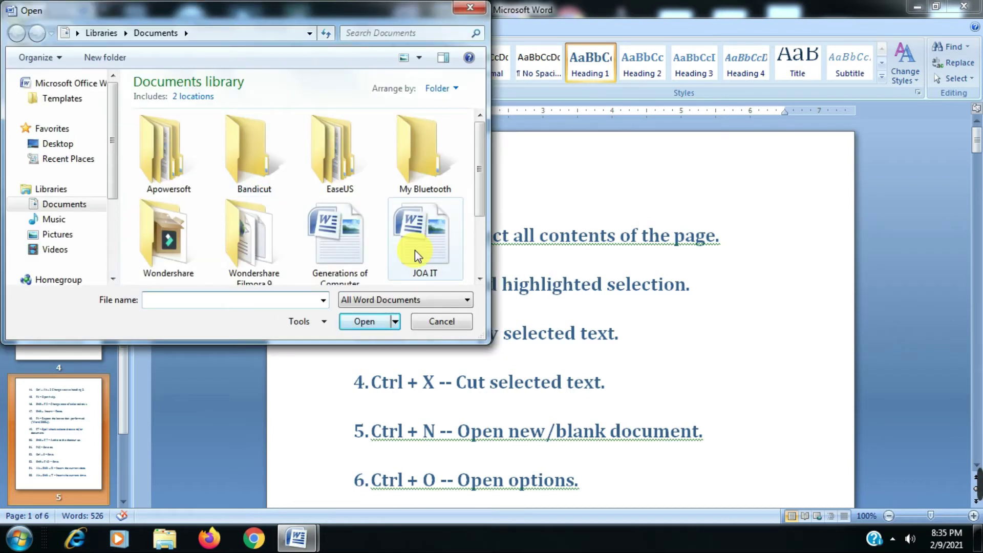
mouse_move(421, 238)
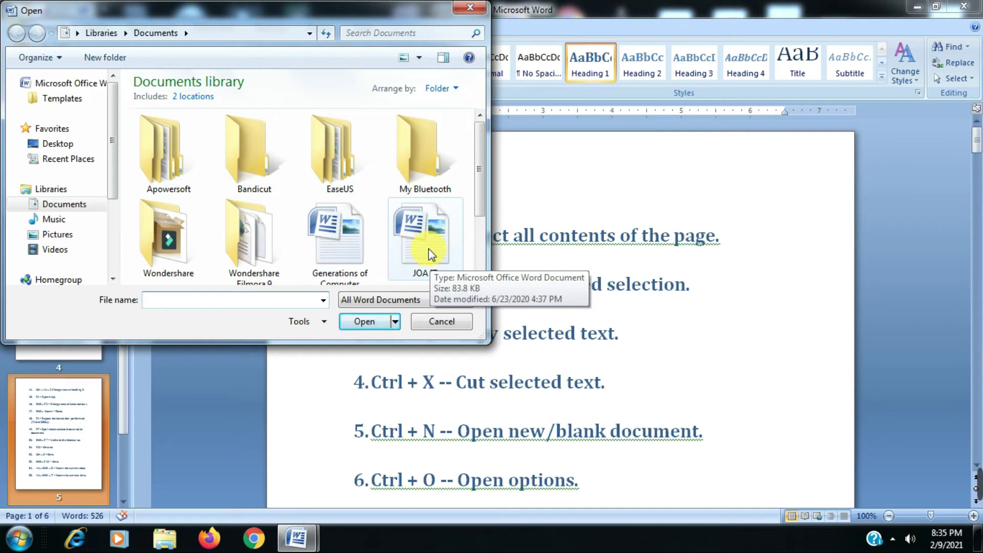
left_click(441, 321)
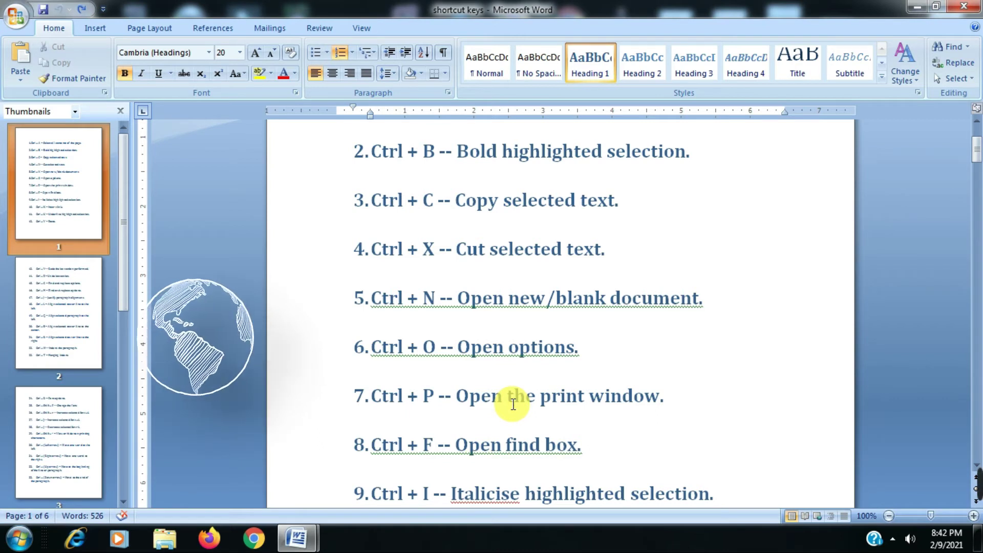
Find "window" in the shortcut list with Ctrl+F, then go back to Document1.
key("ctrl+f")
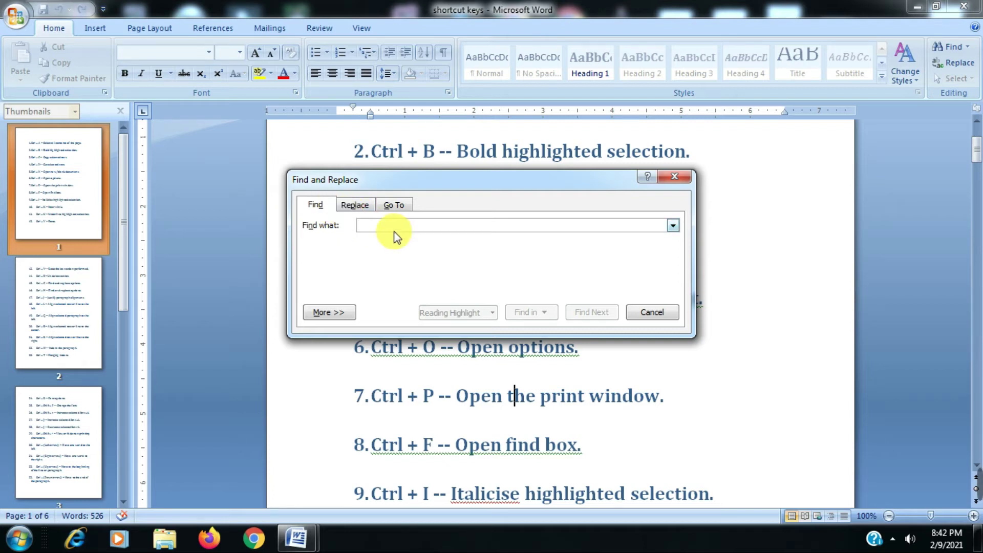
type("window")
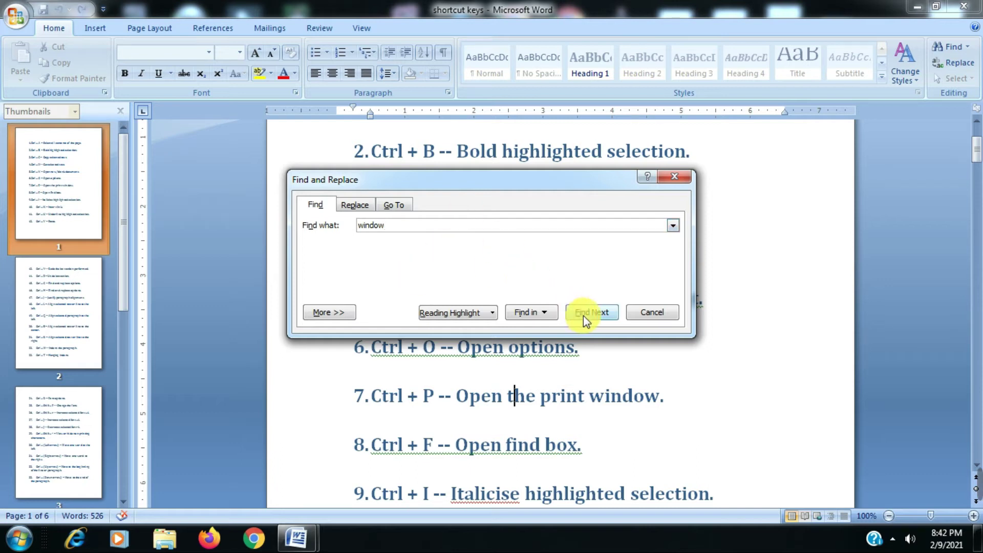
left_click(584, 314)
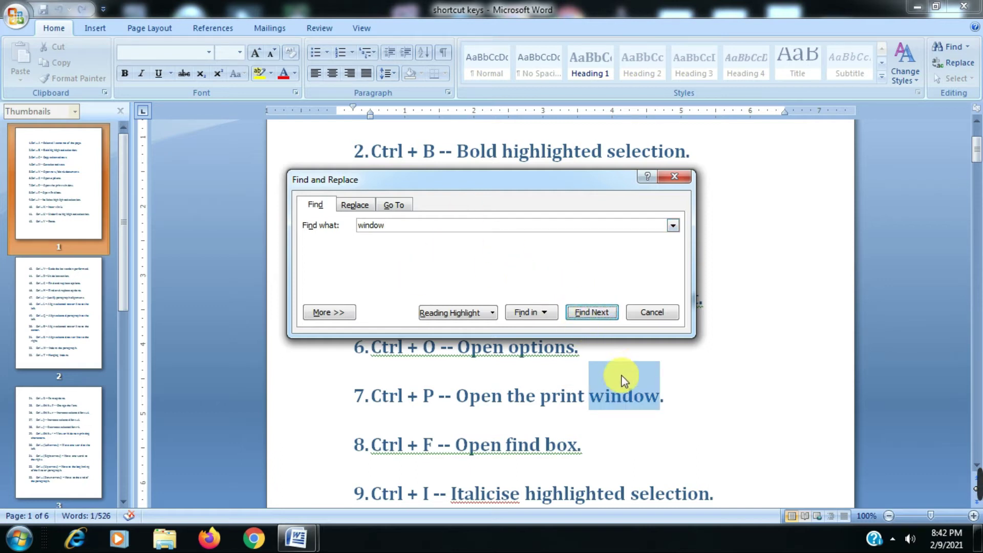
key("Escape")
left_click(636, 402)
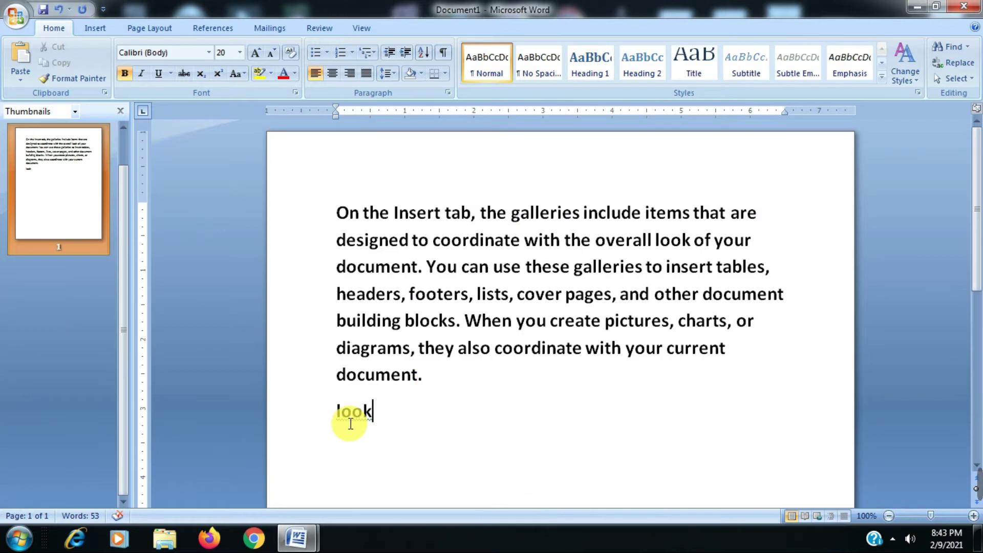
Italicise the word "look" in Document1 with Ctrl+I.
left_click_drag(379, 421, 314, 409)
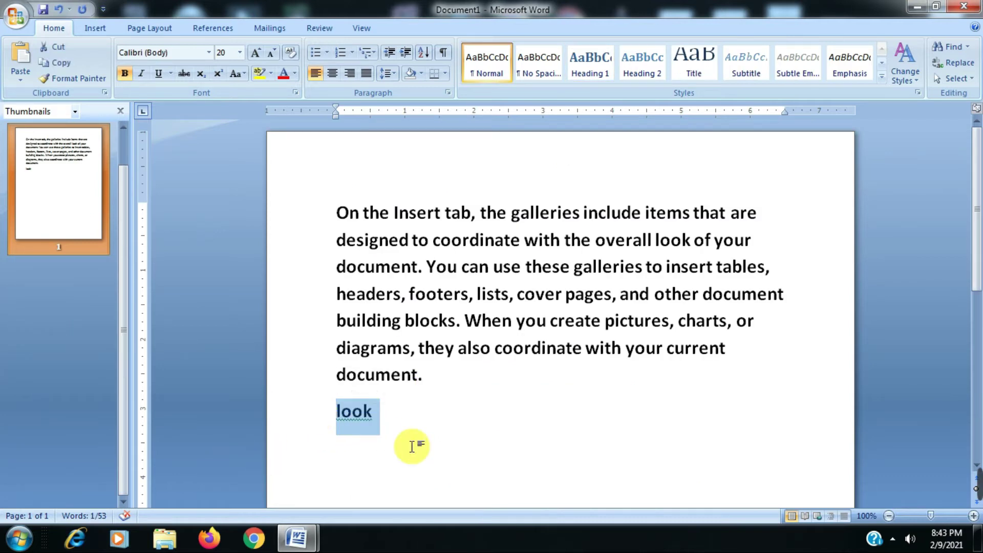
key("ctrl+i")
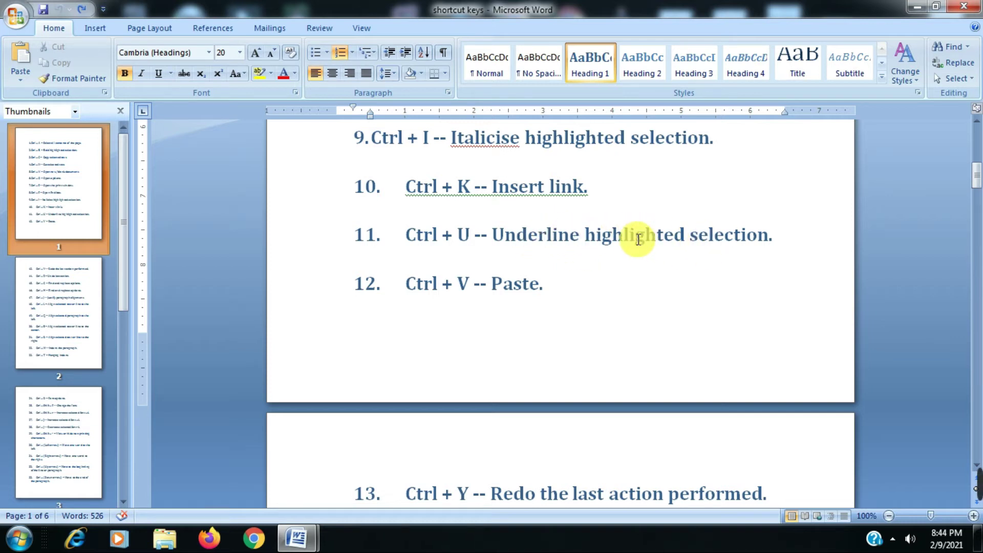
Underline item 11, "Ctrl + U -- Underline highlighted selection", and deselect it.
left_click_drag(769, 235, 416, 234)
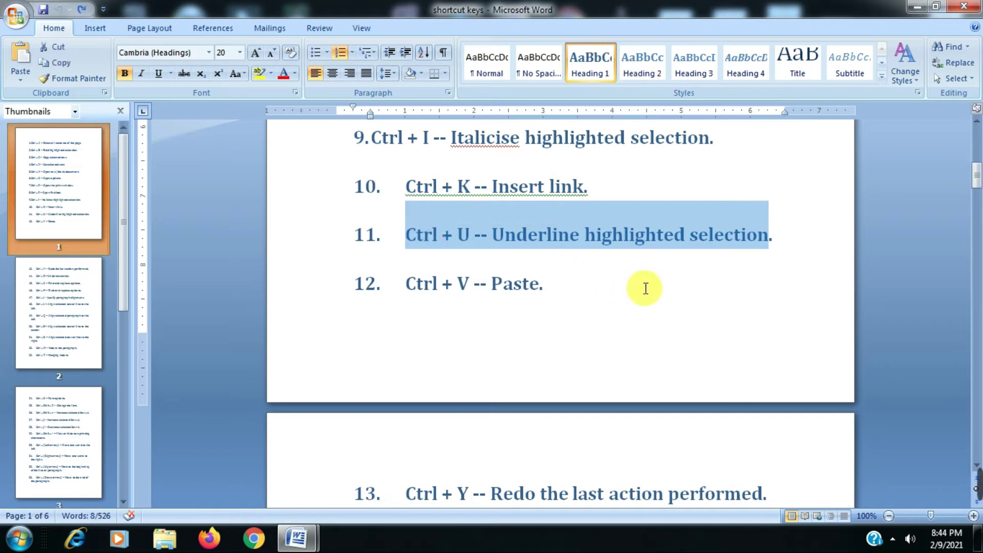
key("ctrl+u")
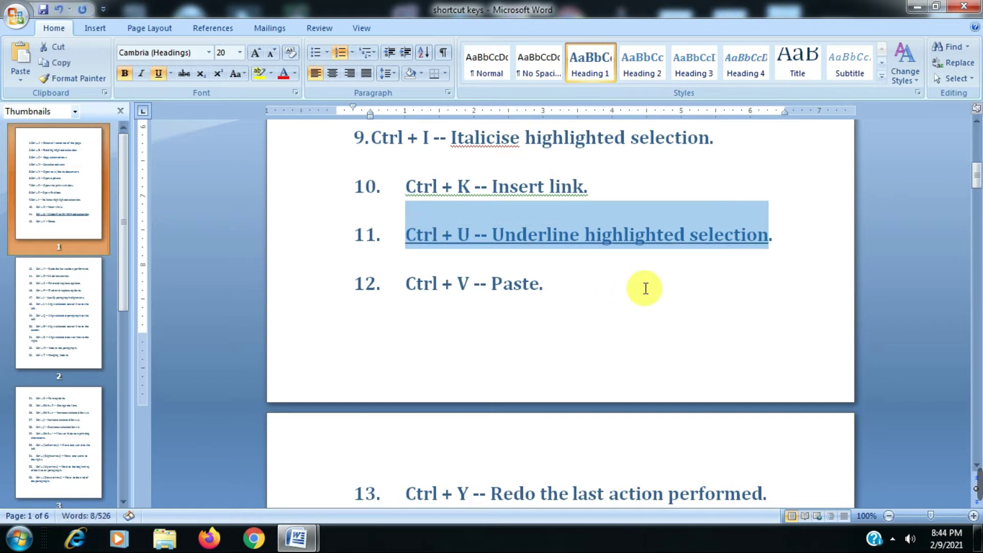
left_click(642, 301)
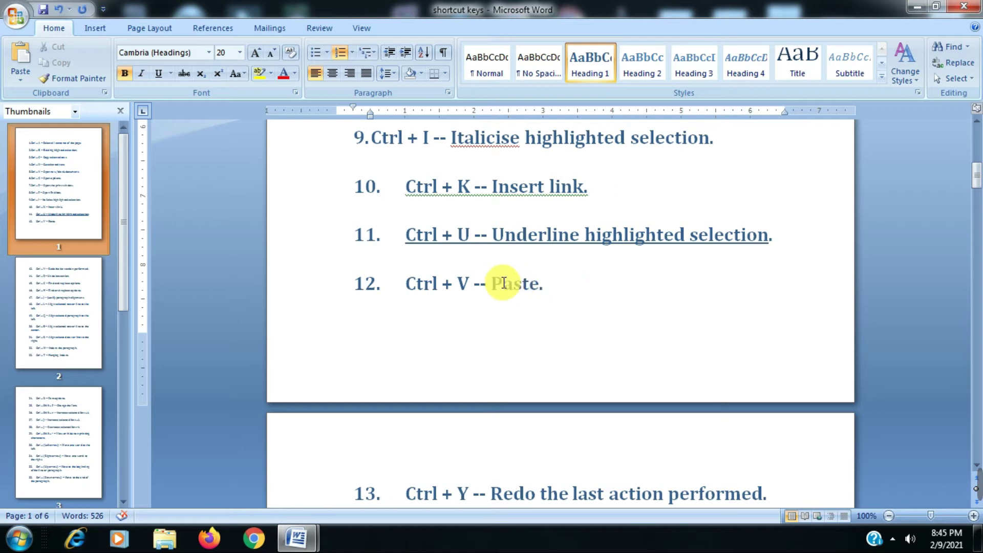
In Document1, delete "look", undo that, then delete the italic "look" with Ctrl+Backspace.
key("Down")
key("Down")
key("Down")
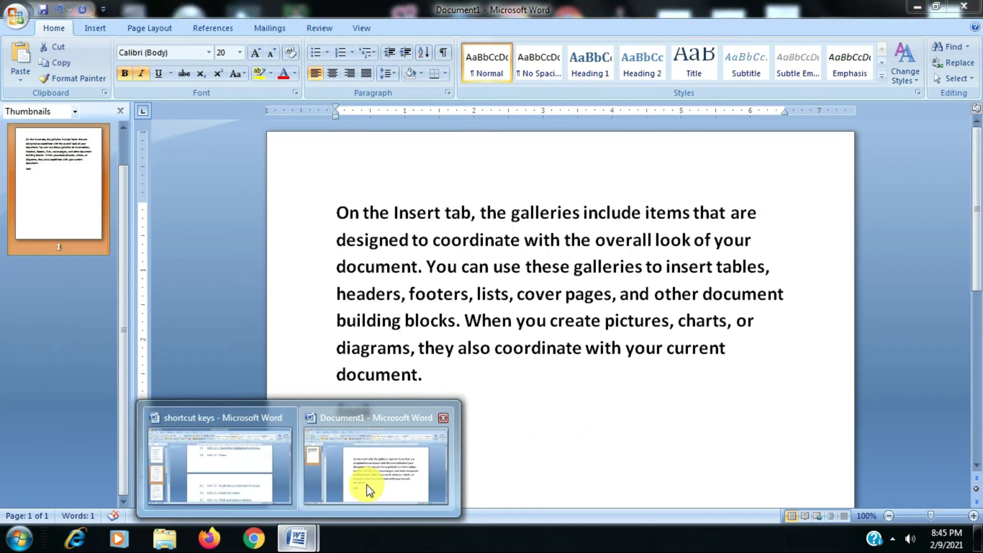
mouse_move(296, 538)
left_click(367, 484)
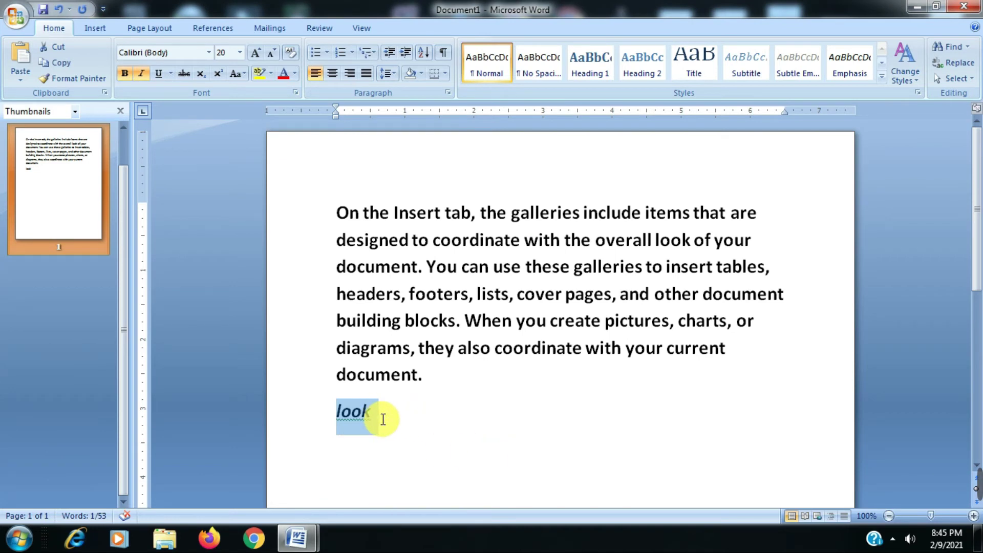
key("Delete")
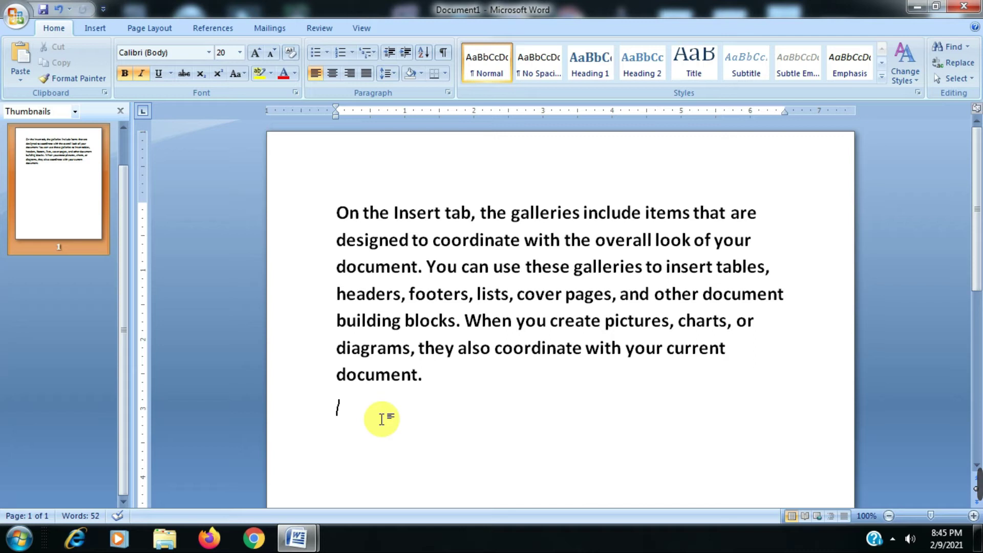
key("ctrl+z")
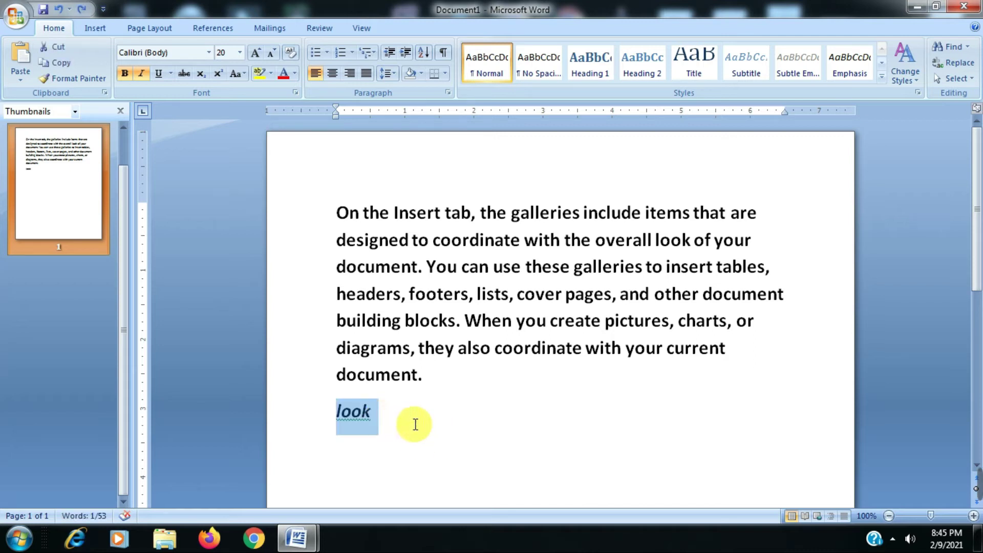
left_click(417, 428)
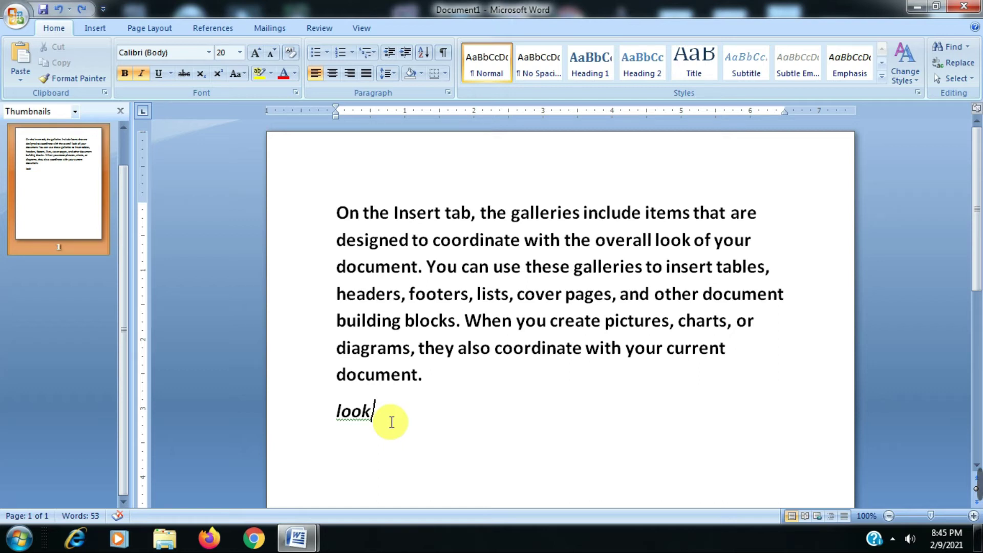
key("ctrl+BackSpace")
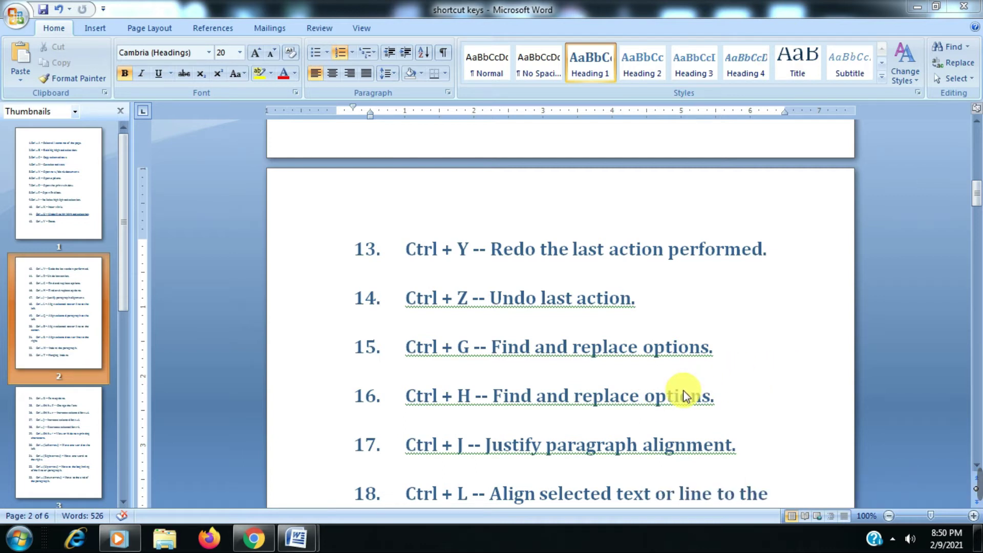
In Find and Replace, set 'window 7' as the replacement for 'window'.
key("ctrl+h")
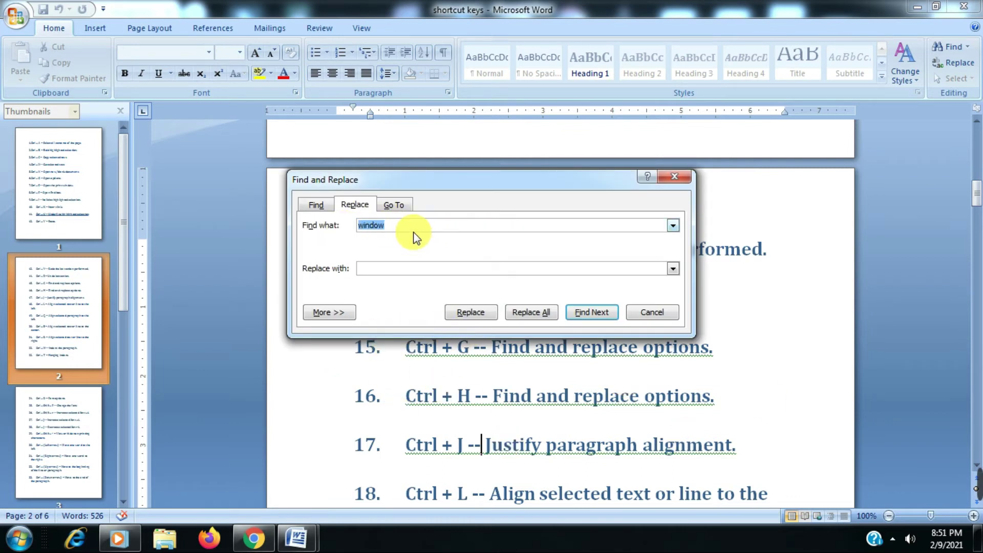
double_click(383, 225)
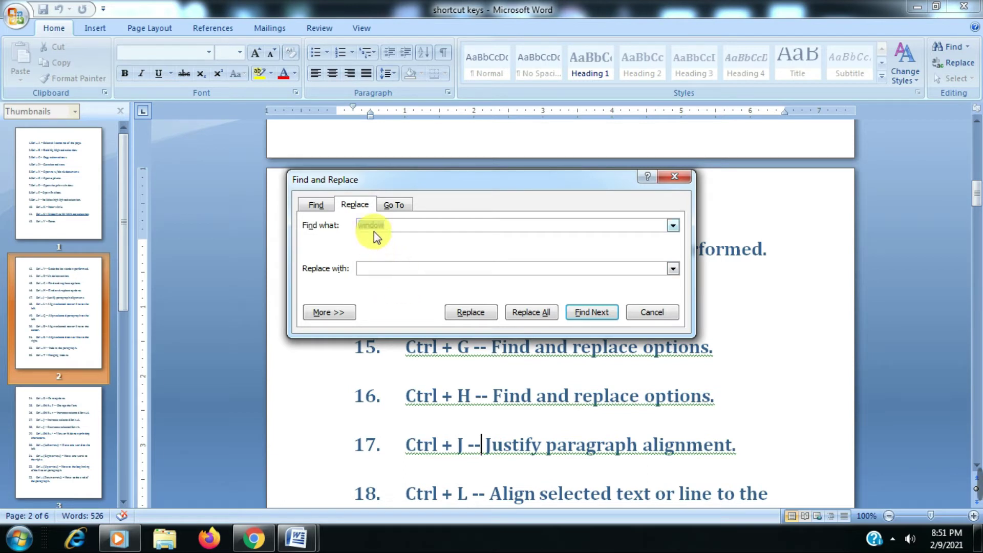
left_click(376, 268)
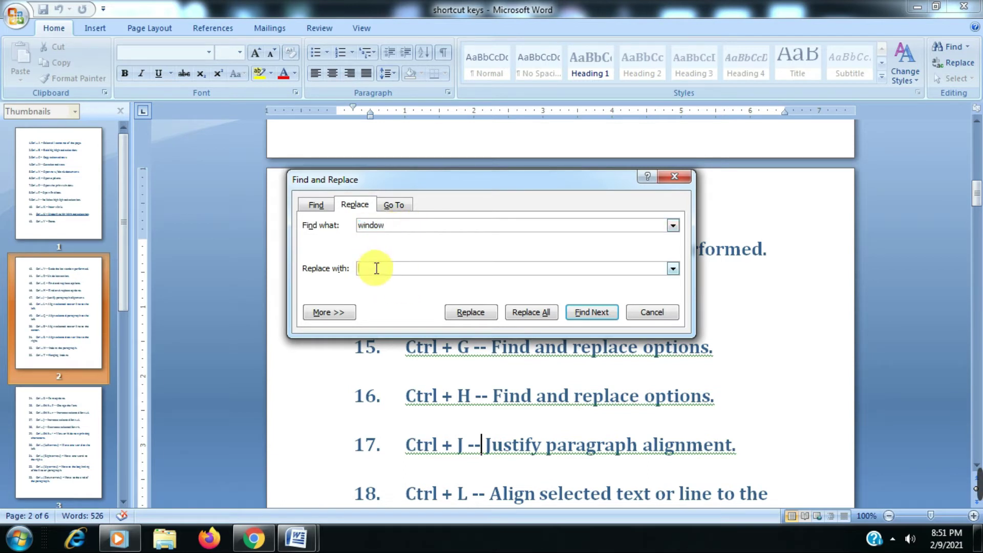
type("window 7")
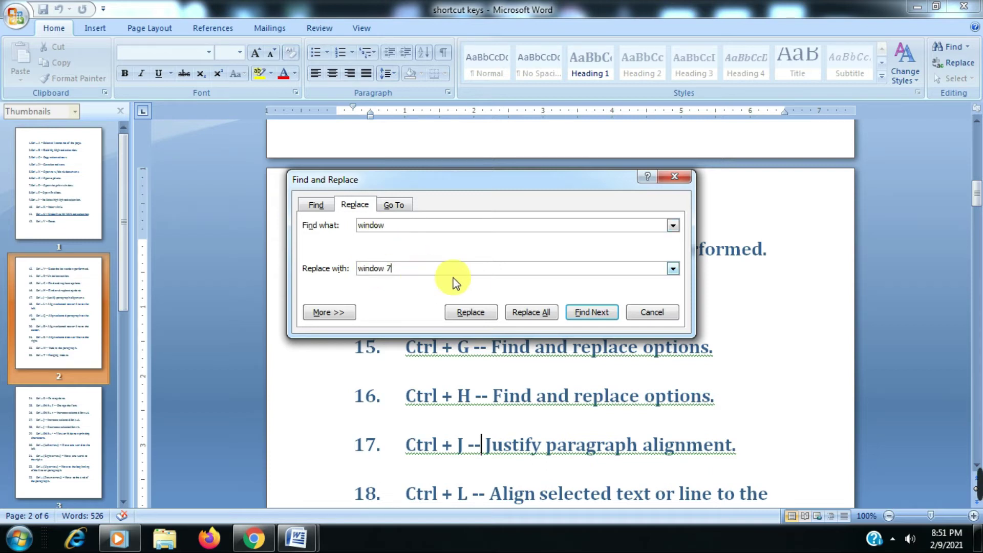
left_click(590, 320)
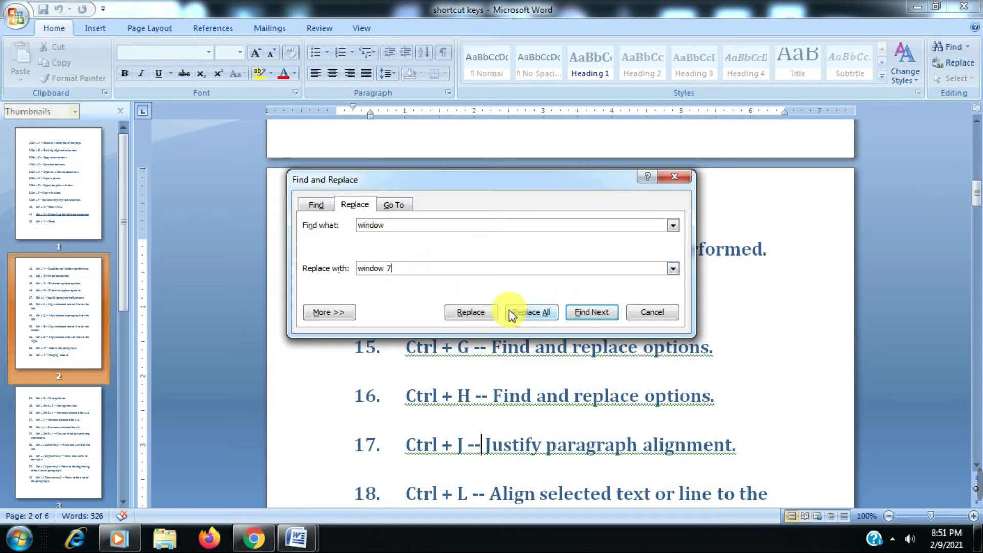
left_click(522, 322)
Replace the 'window' in item 7 with 'window 7' and close the dialog.
left_click(470, 313)
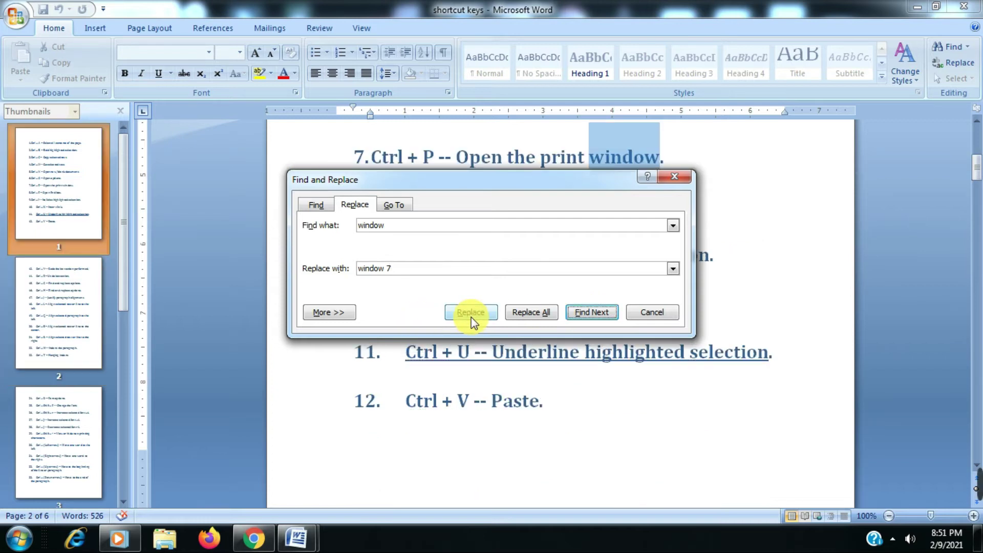
left_click(529, 311)
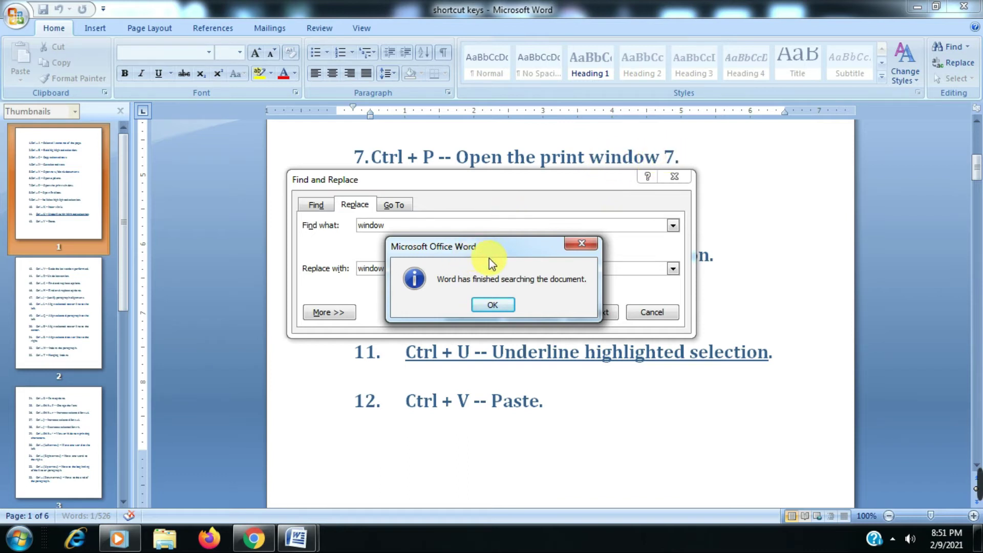
left_click(492, 305)
left_click(661, 315)
scroll(662, 314, "up", 3)
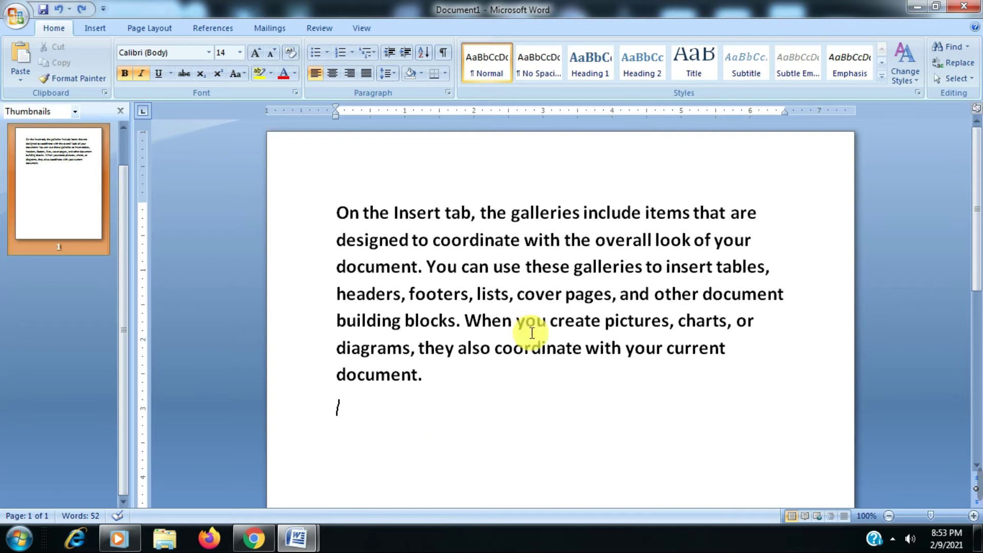
key("ctrl+a")
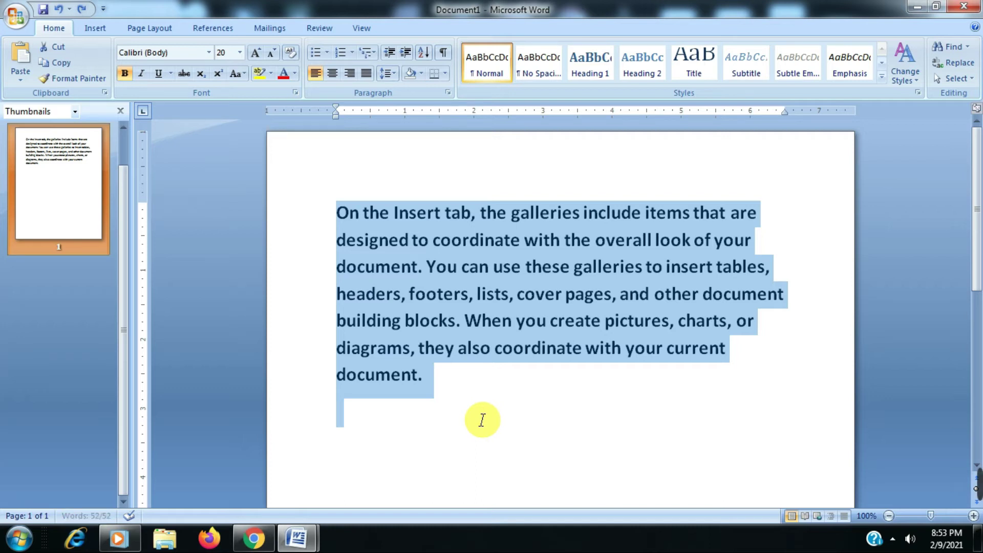
key("ctrl+j")
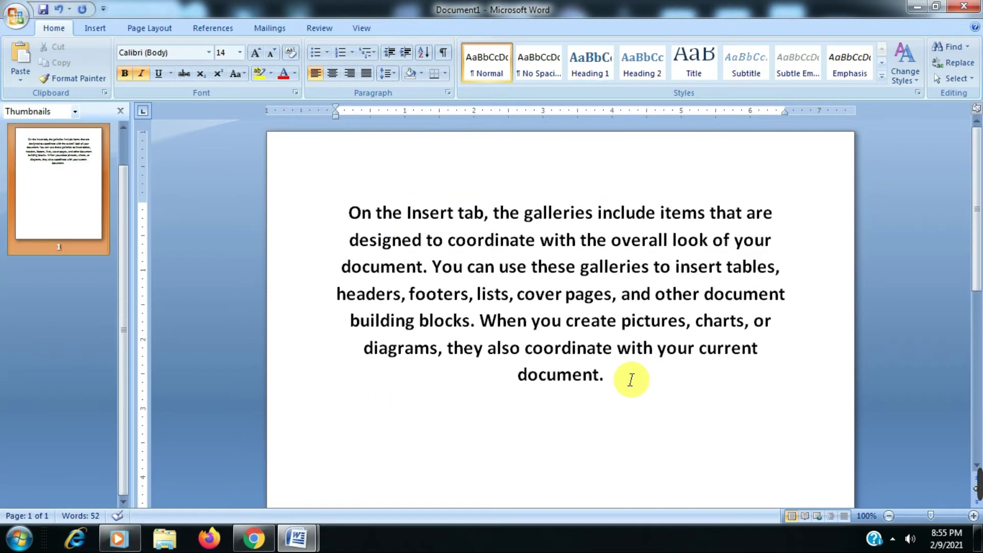
left_click_drag(620, 379, 354, 221)
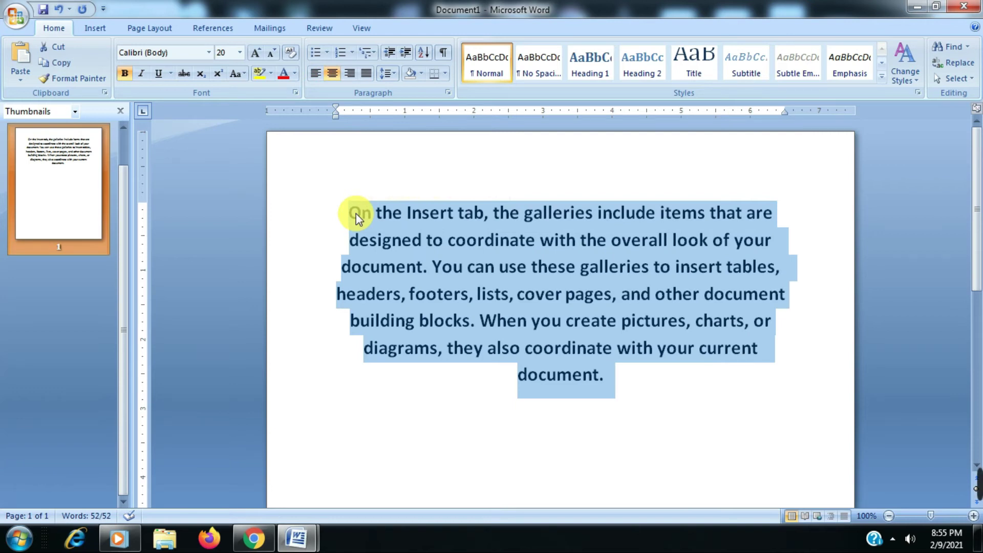
key("ctrl+l")
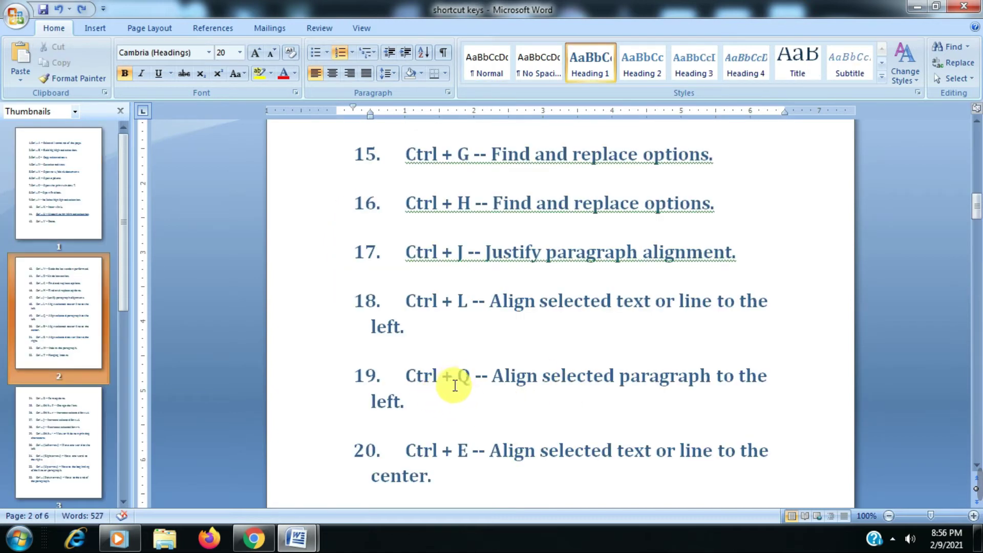
In Document1, italicise the sample paragraph, centre it, then right-align it.
left_click(461, 454)
mouse_move(296, 539)
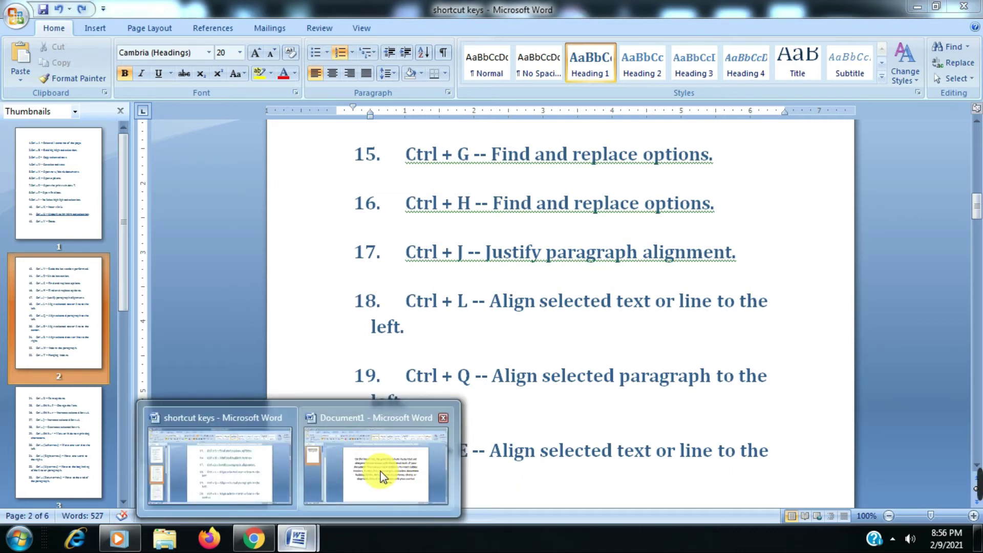
left_click(381, 476)
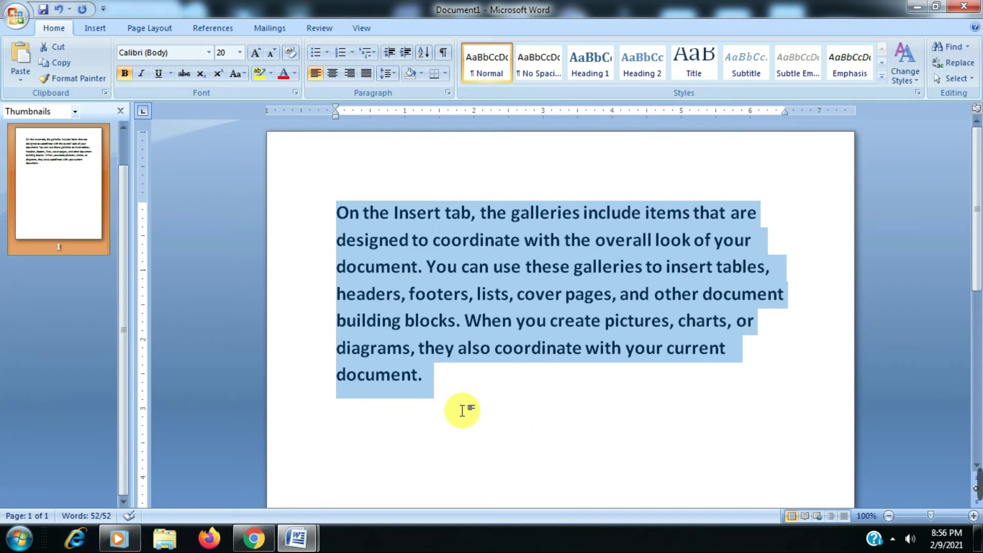
key("ctrl+i")
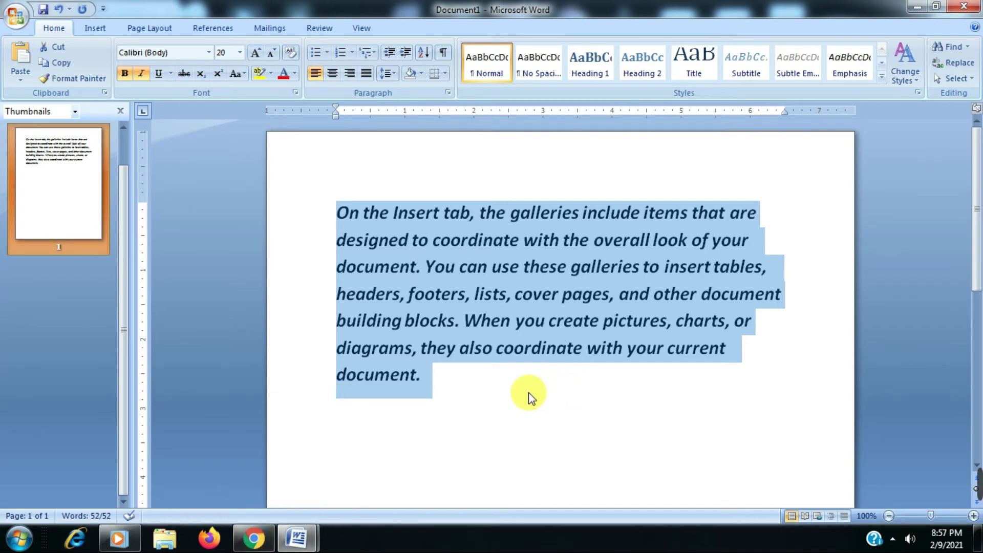
key("ctrl+e")
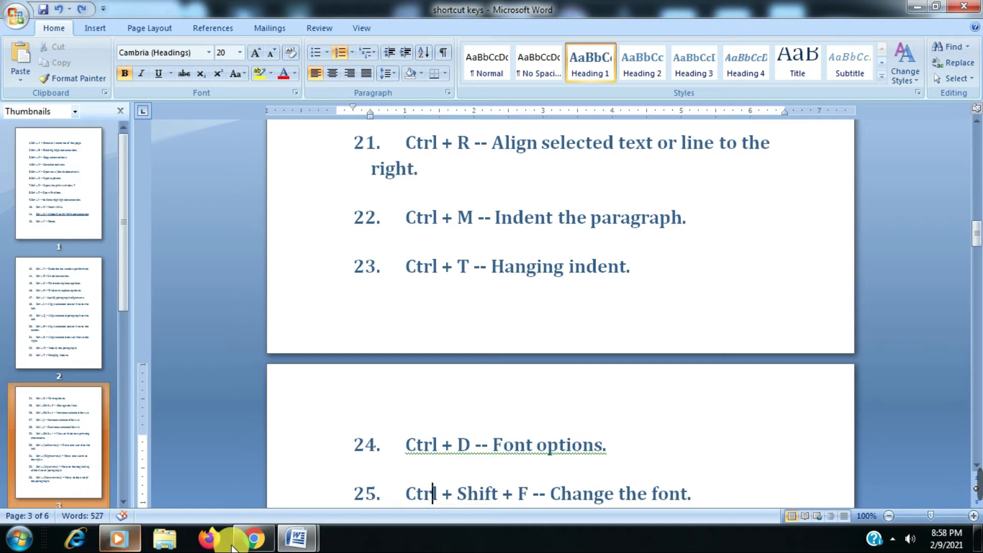
mouse_move(296, 538)
left_click(362, 470)
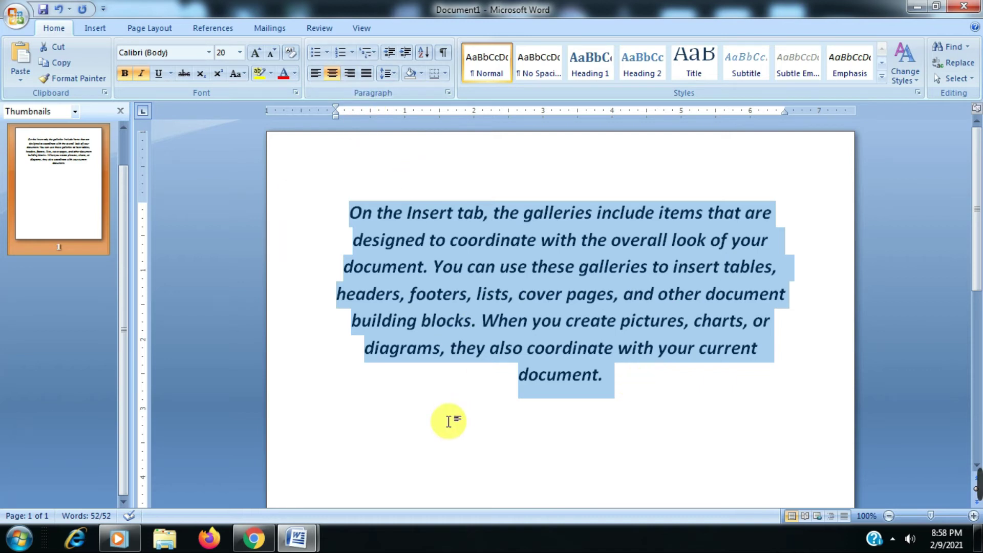
key("ctrl+r")
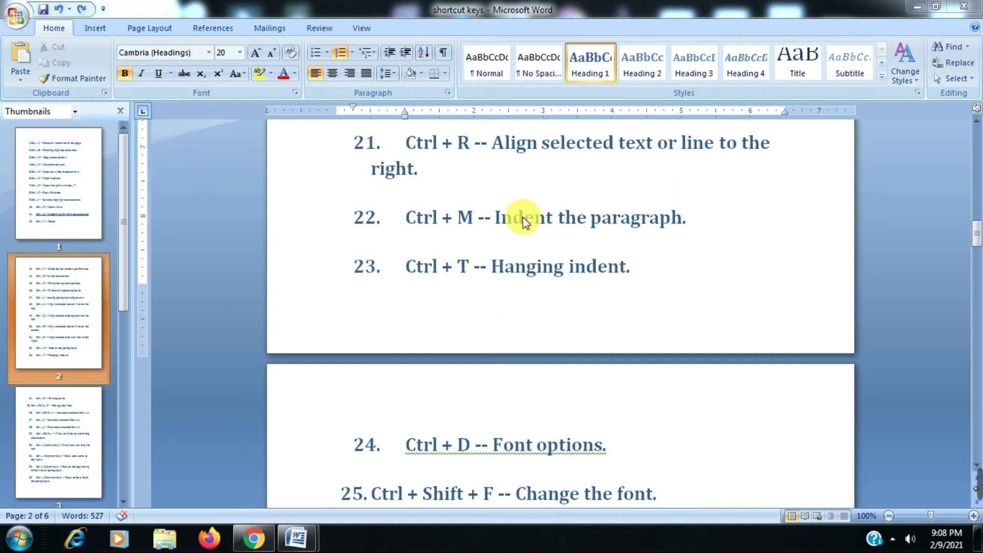
Apply and undo a hanging indent on item 23, then open the Font settings from item 24.
left_click(406, 266)
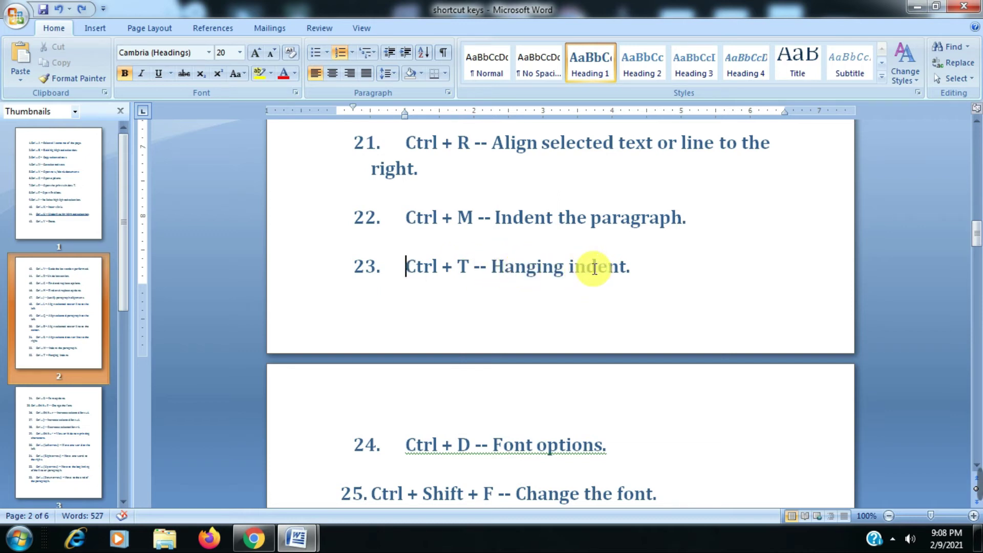
key("ctrl+t")
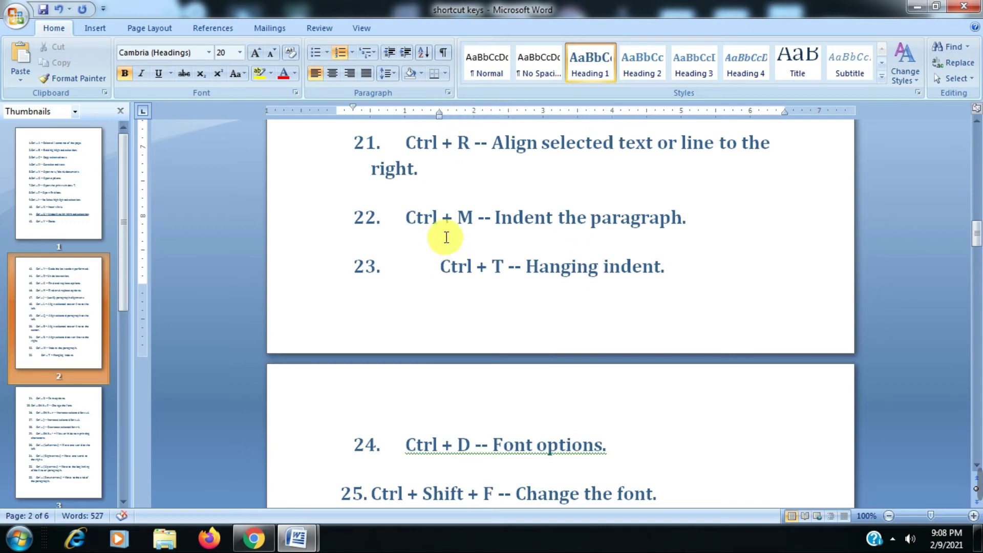
key("ctrl+t")
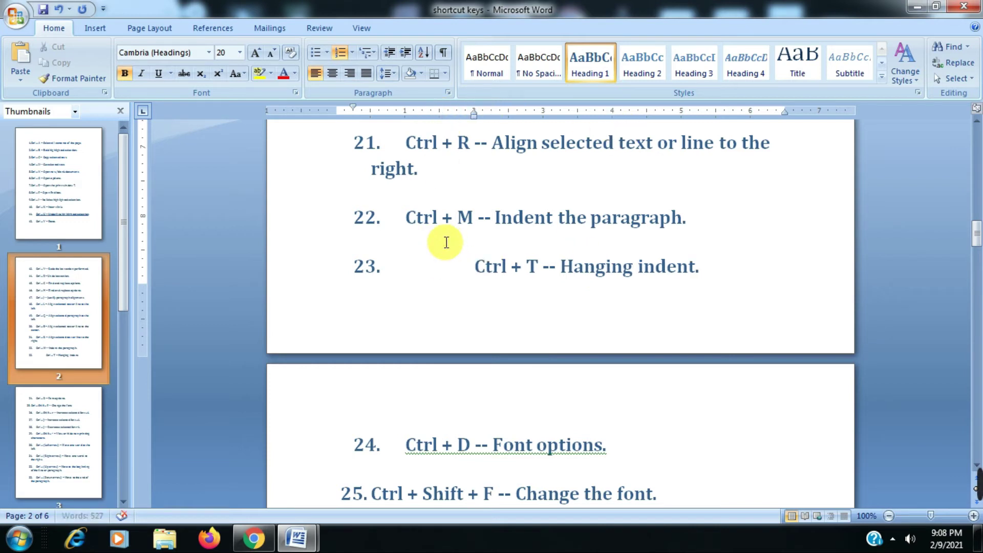
key("ctrl+z")
key("ctrl+z")
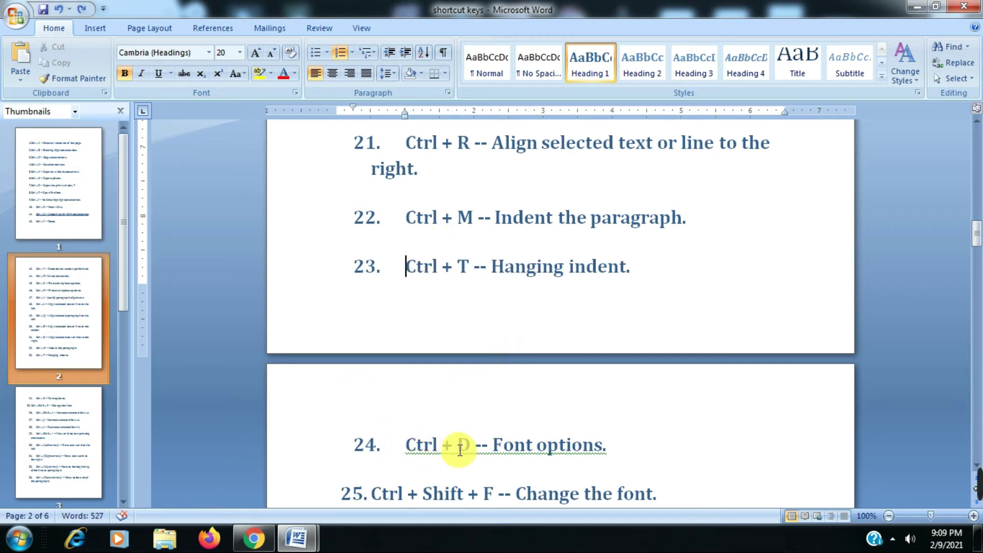
left_click(538, 446)
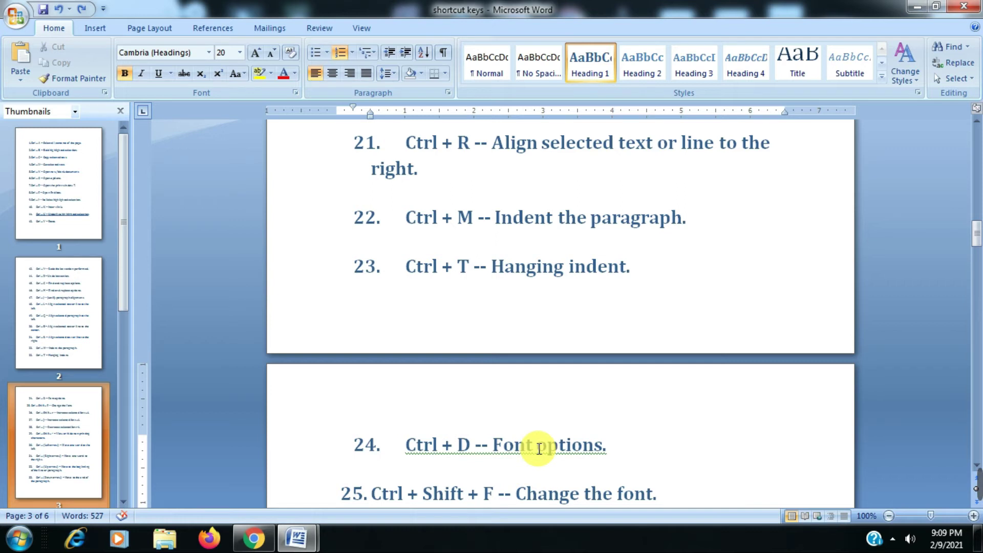
key("ctrl+d")
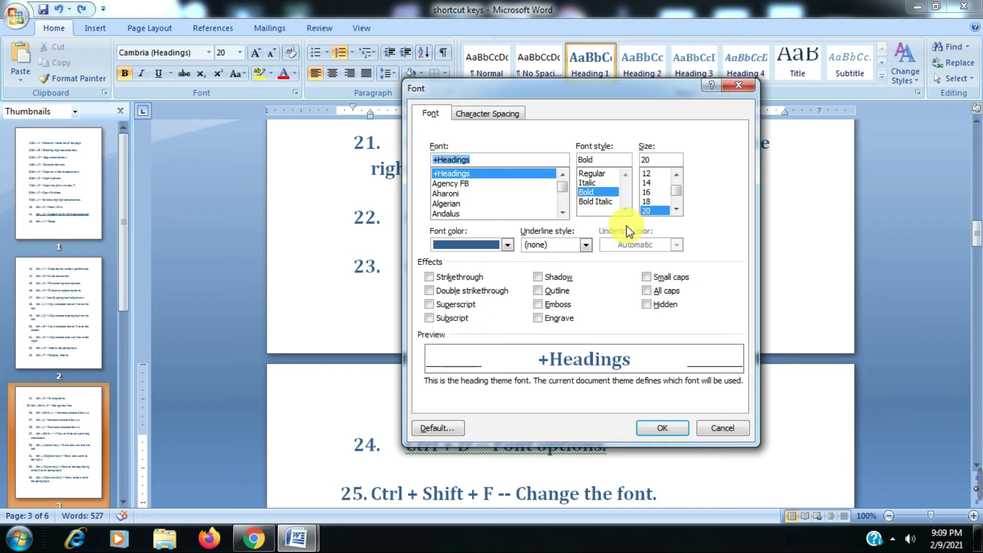
key("Escape")
scroll(532, 424, "down", 3)
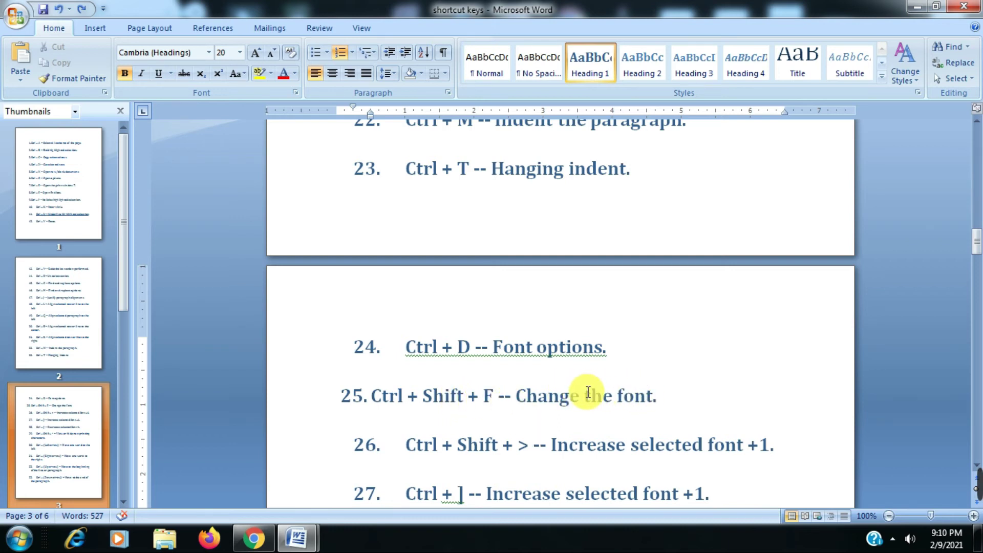
key("ctrl+d")
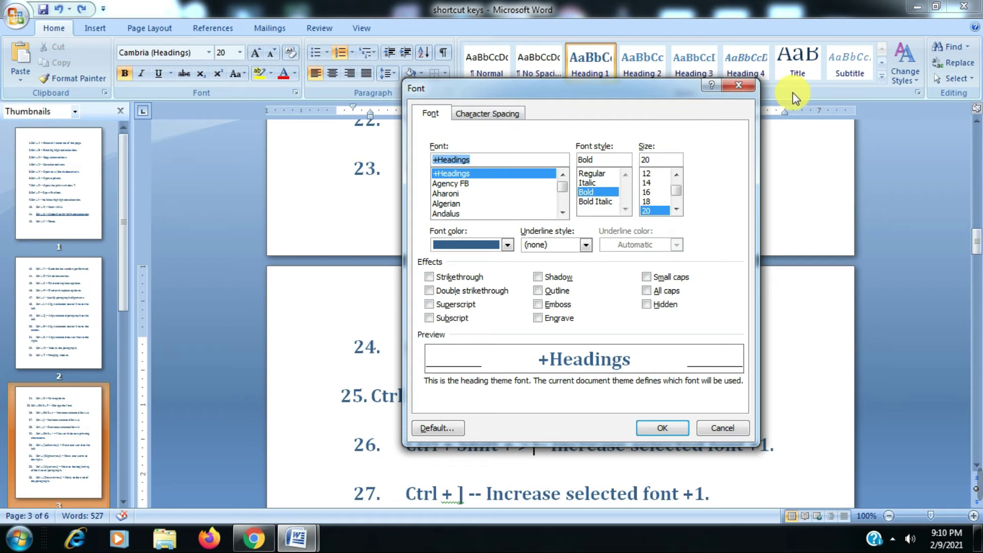
left_click(661, 429)
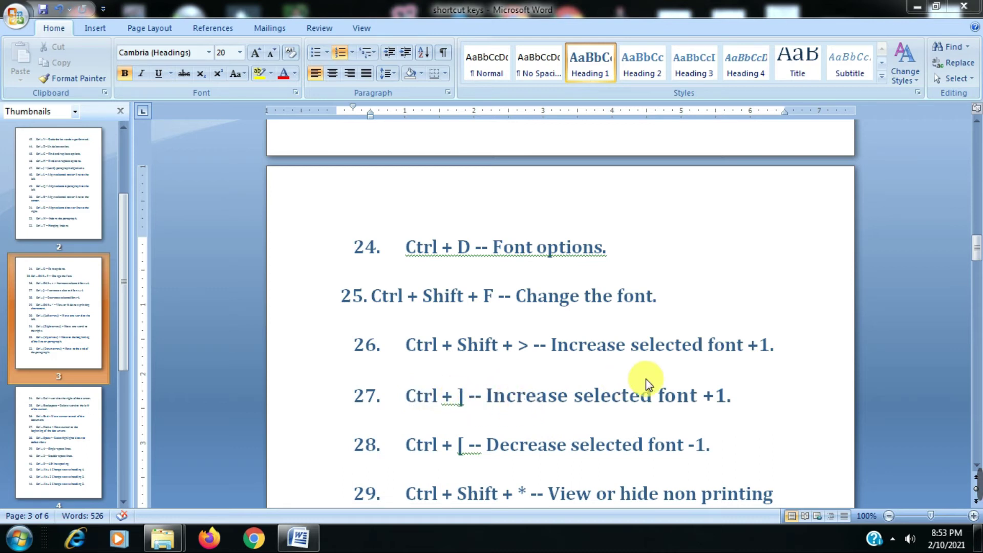
Enlarge the word 'selected' in item 27 to 27 pt, then shrink it back to 23 pt.
double_click(627, 399)
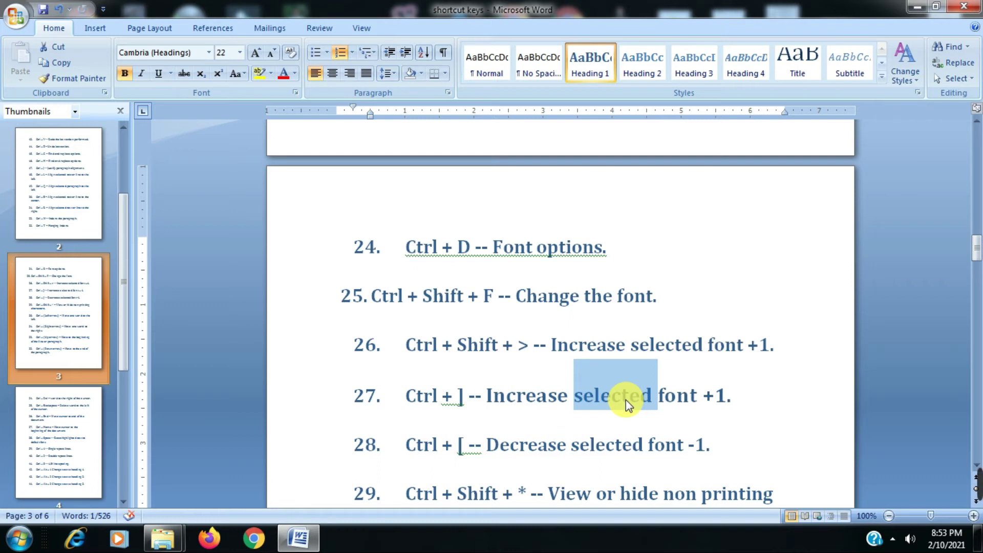
key("ctrl+bracketright")
key("ctrl+bracketright")
key("ctrl+bracketright")
key("ctrl+bracketright")
key("ctrl+bracketright")
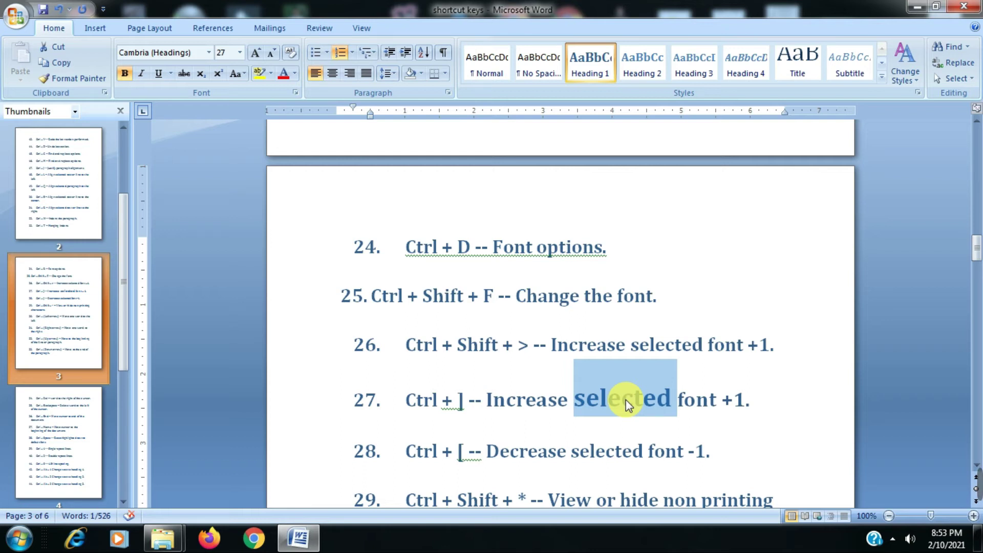
key("ctrl+bracketleft")
key("ctrl+bracketleft")
key("ctrl+bracketleft")
key("ctrl+bracketleft")
key("ctrl+bracketleft")
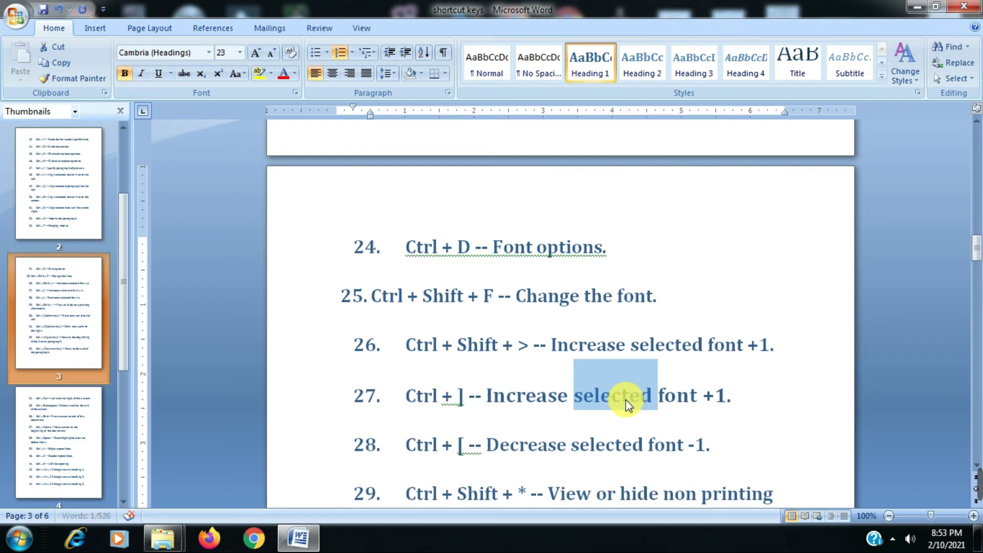
left_click(526, 482)
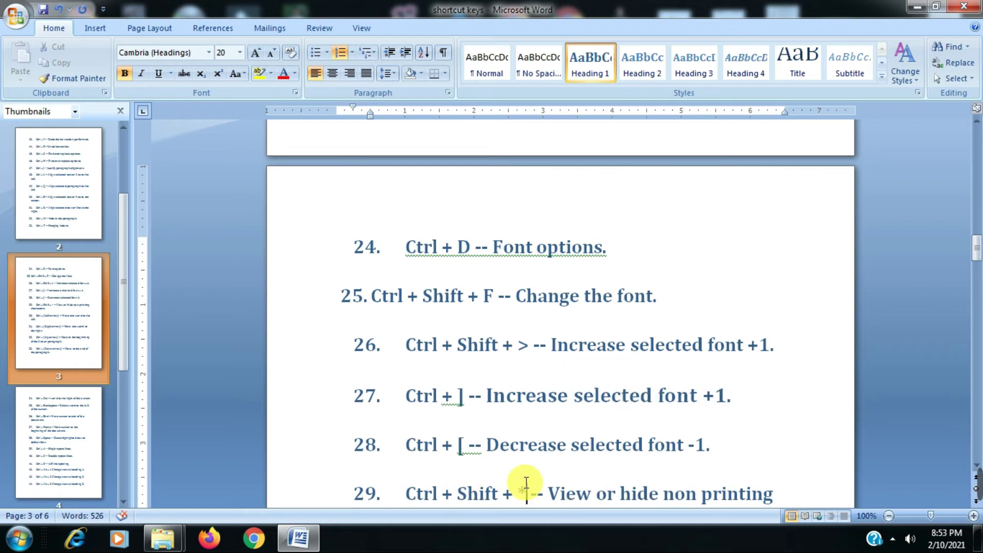
scroll(526, 482, "down", 1)
scroll(526, 482, "down", 2)
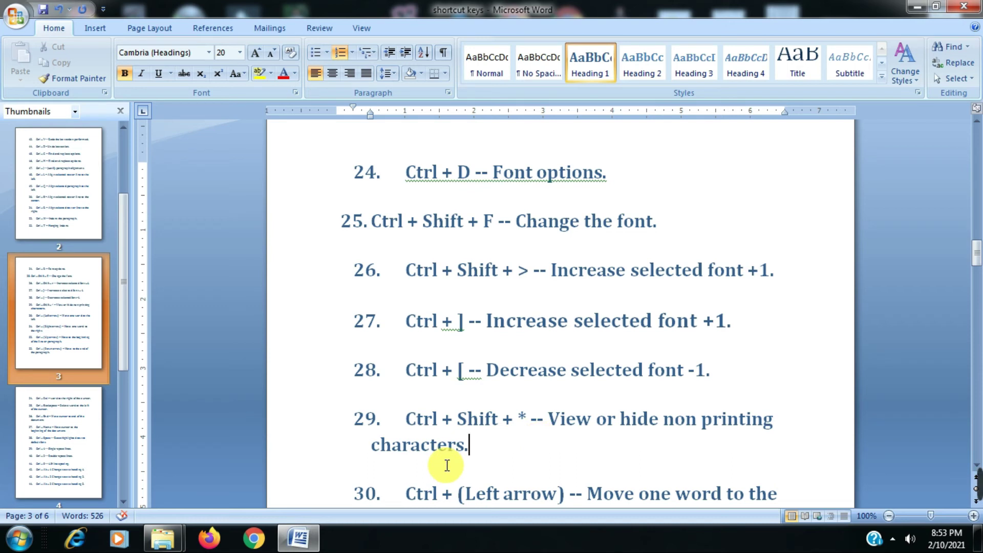
key("ctrl+shift+8")
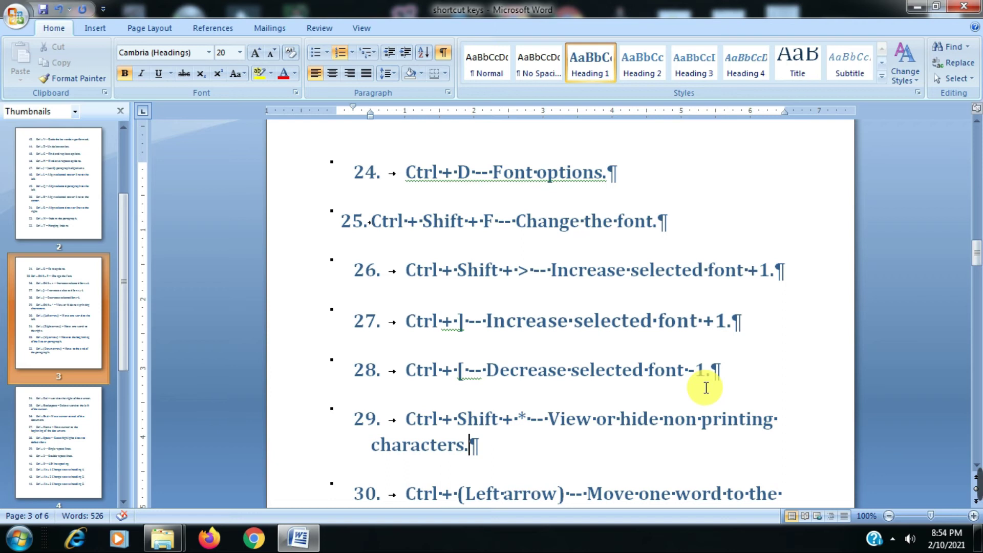
key("ctrl+shift+8")
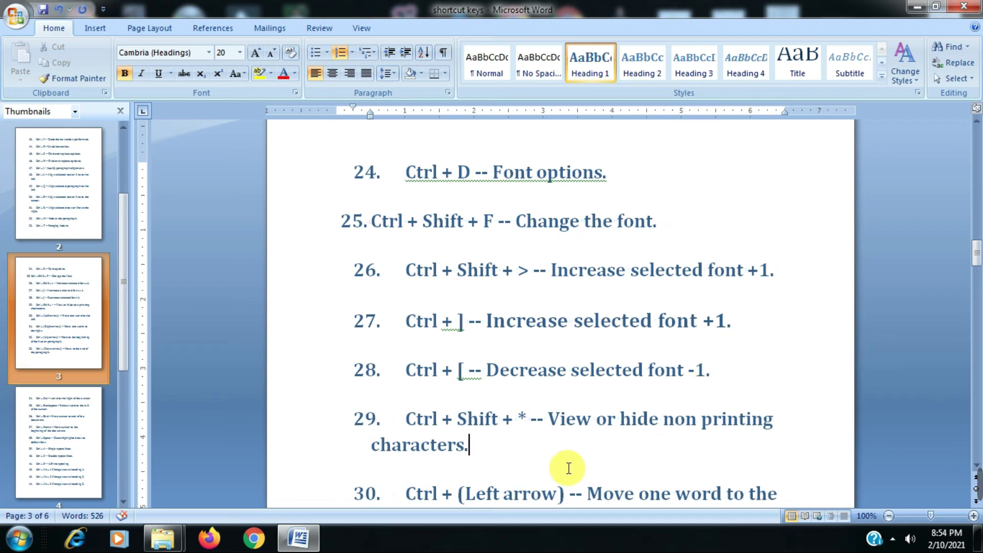
left_click(503, 466)
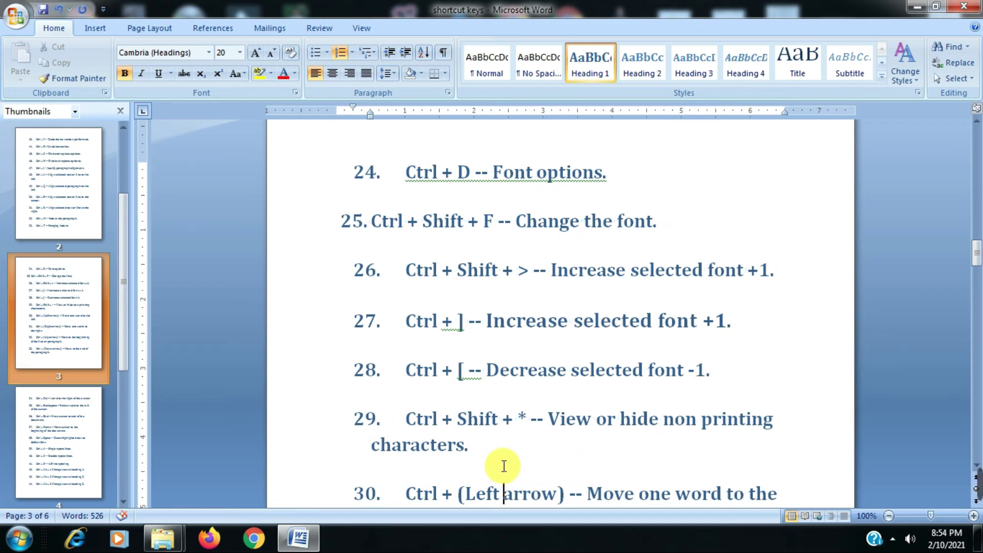
scroll(504, 466, "down", 1)
left_click(503, 466)
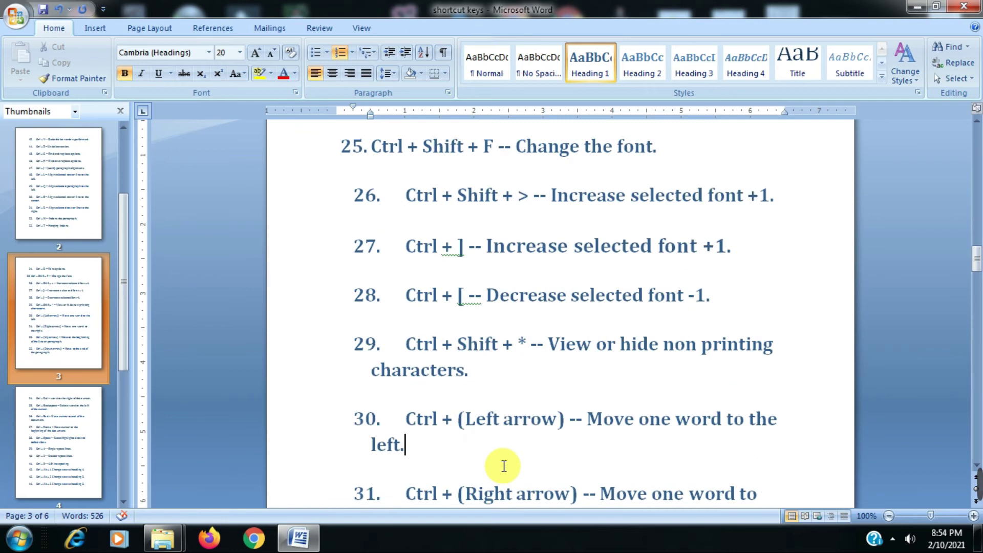
left_click(723, 419)
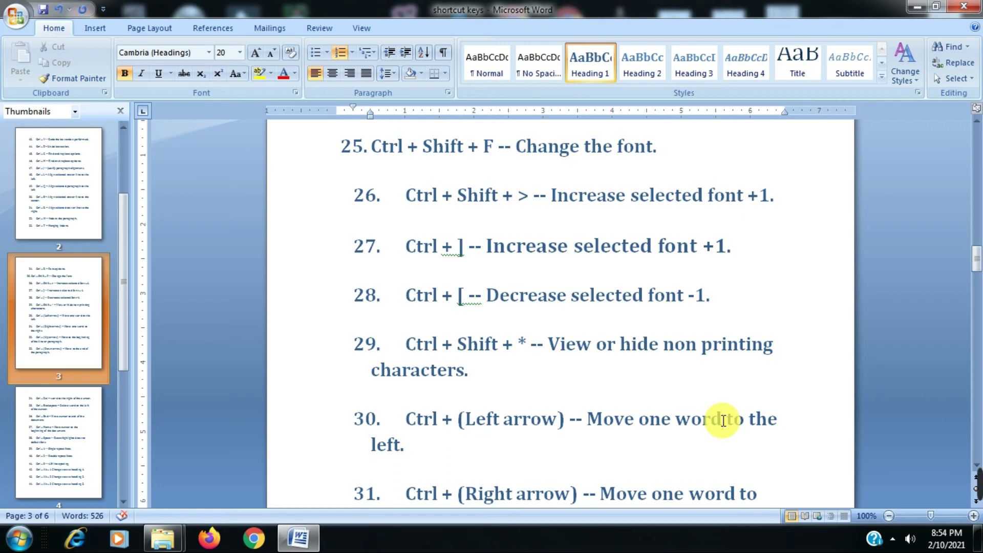
key("ctrl+Left")
key("ctrl+Left")
key("ctrl+Left")
left_click(584, 505)
key("ctrl+Right")
key("ctrl+Right")
key("ctrl+Right")
left_click(581, 505)
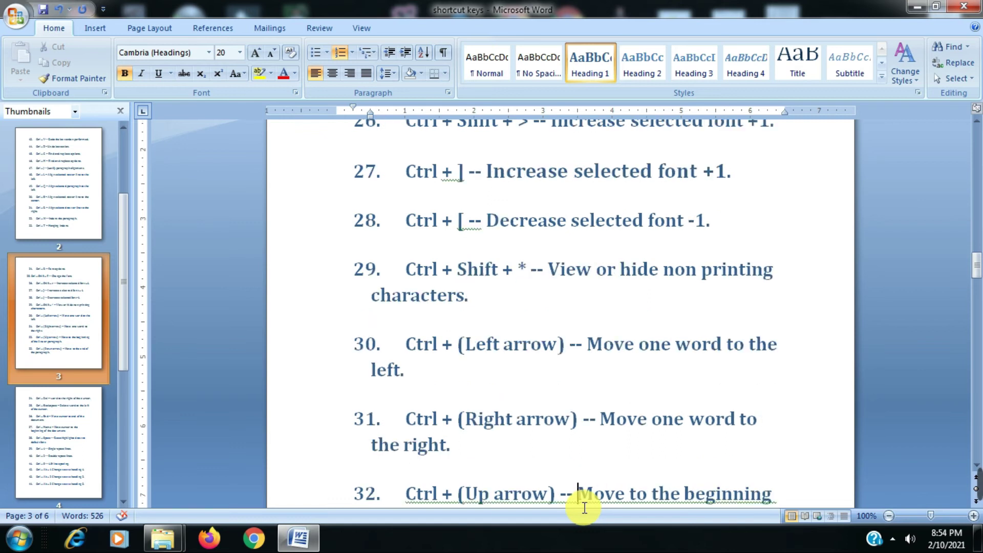
left_click(605, 416)
key("ctrl+Right")
key("Down")
key("Down")
key("Down")
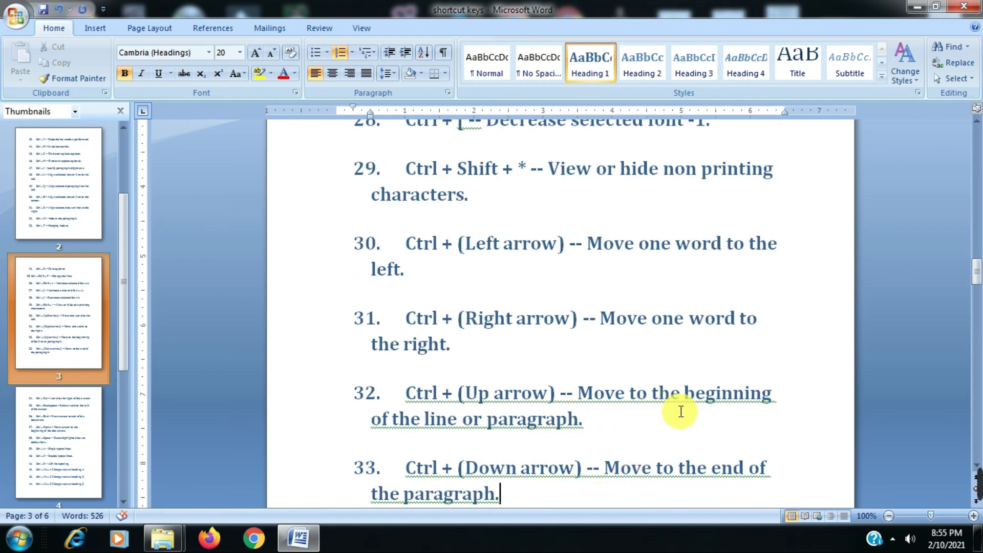
left_click(584, 424)
key("ctrl+Up")
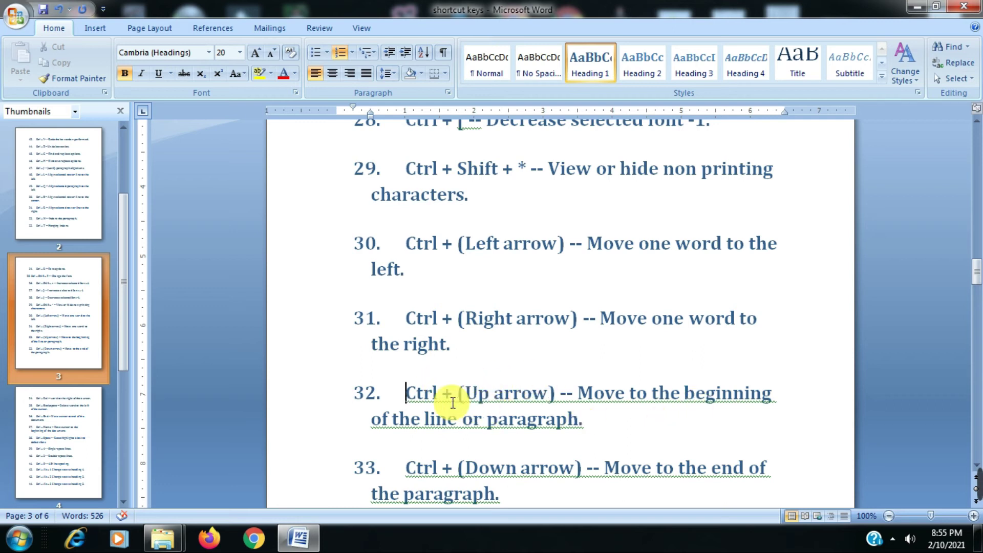
key("ctrl+Down")
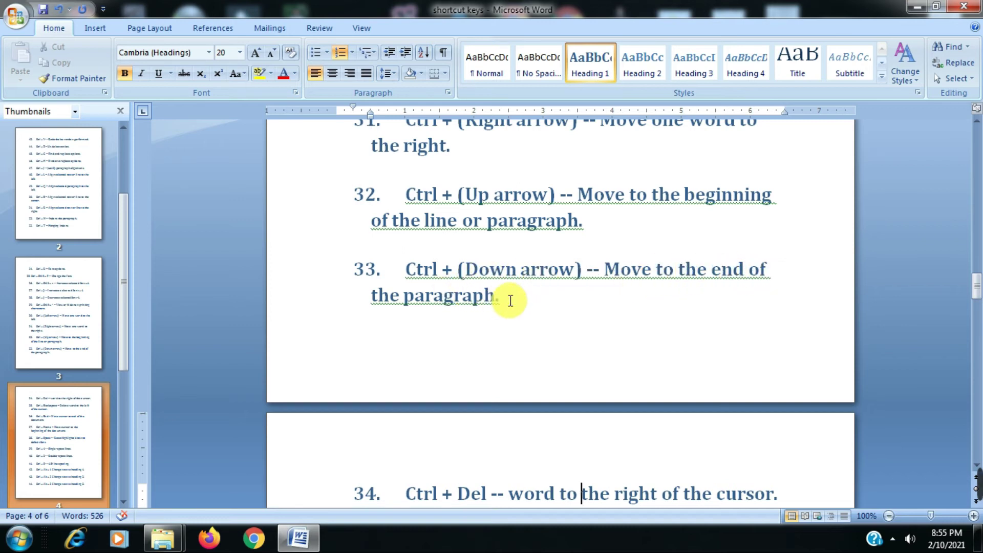
Delete the words after 'Ctrl + Del --' in item 34 one by one, then undo.
left_click(439, 491)
key("Down")
key("Down")
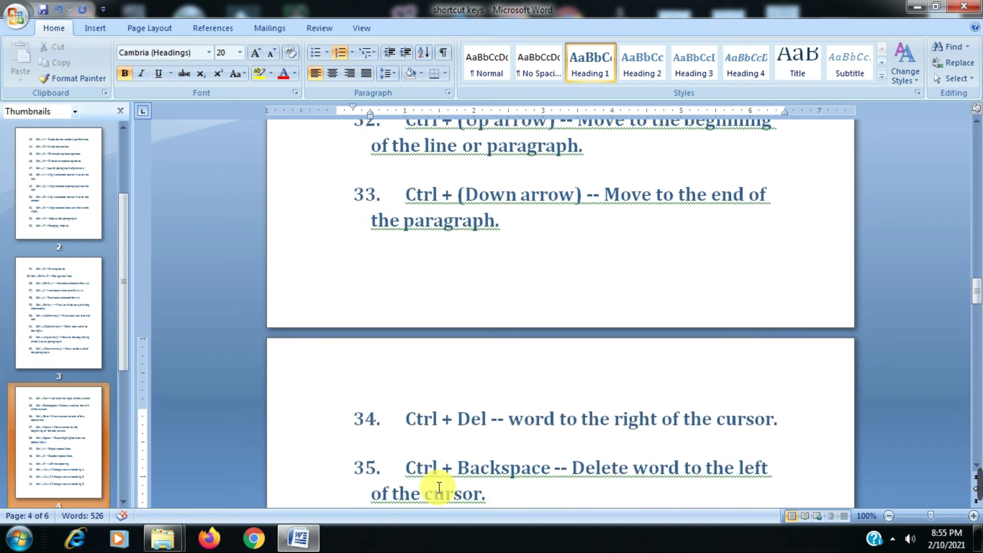
key("Down")
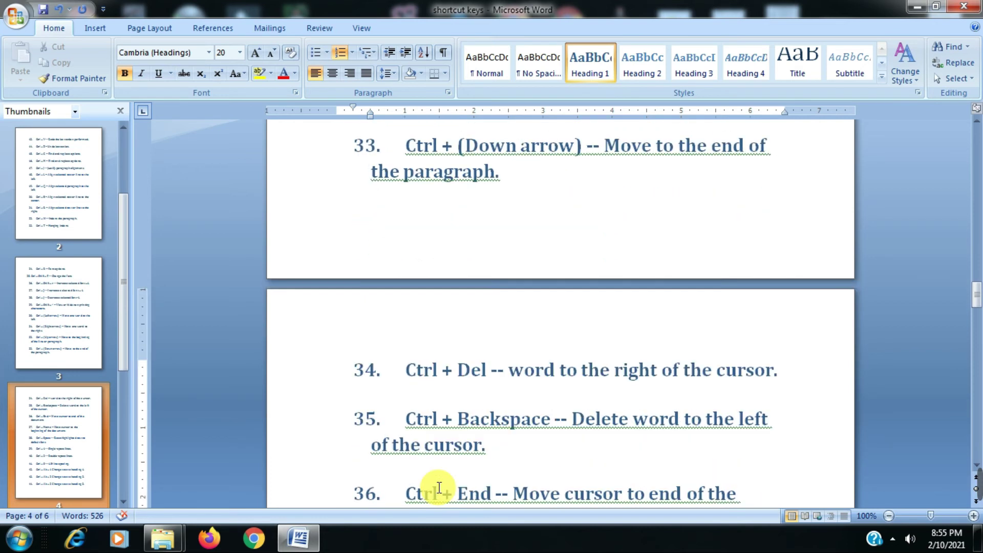
left_click(514, 374)
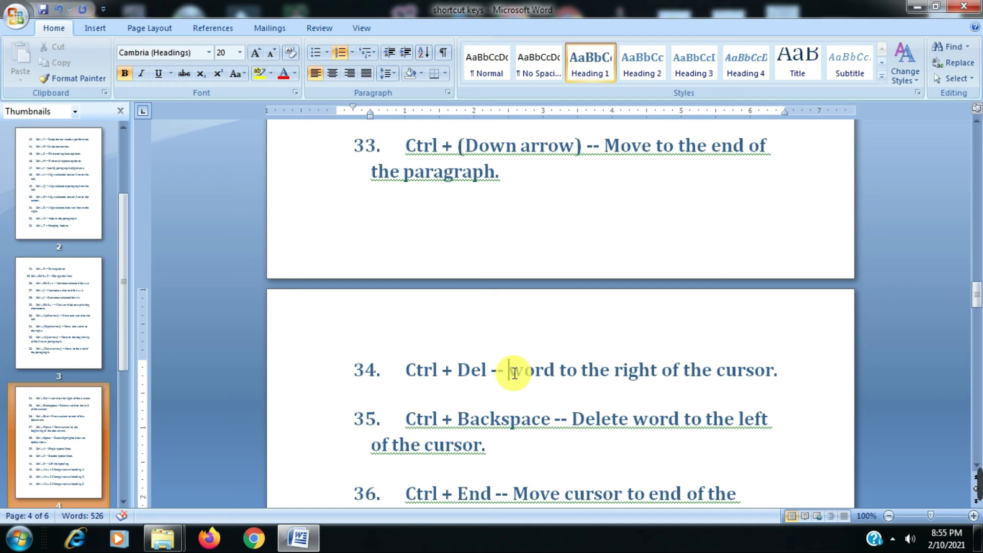
key("ctrl+Delete")
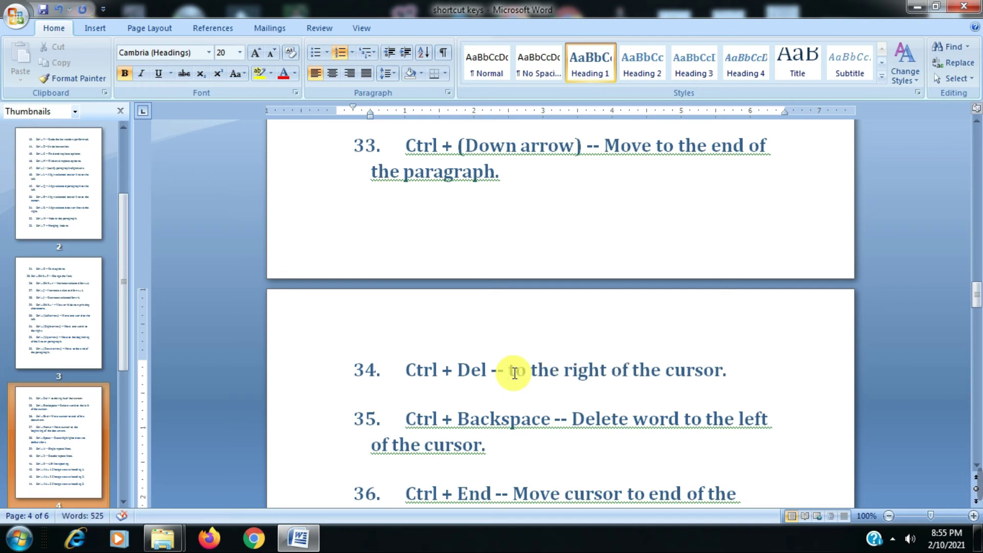
key("ctrl+Delete")
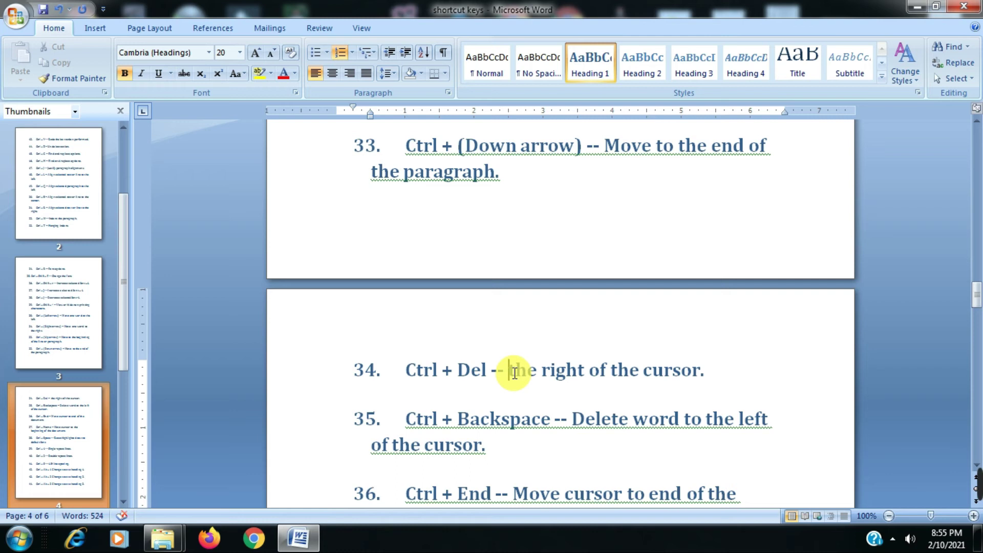
key("ctrl+Delete")
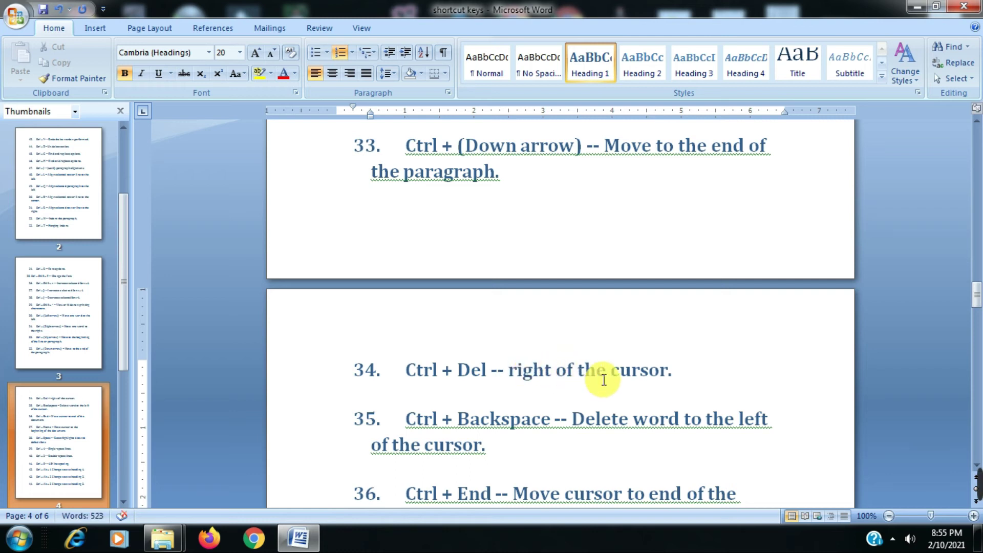
key("ctrl+z")
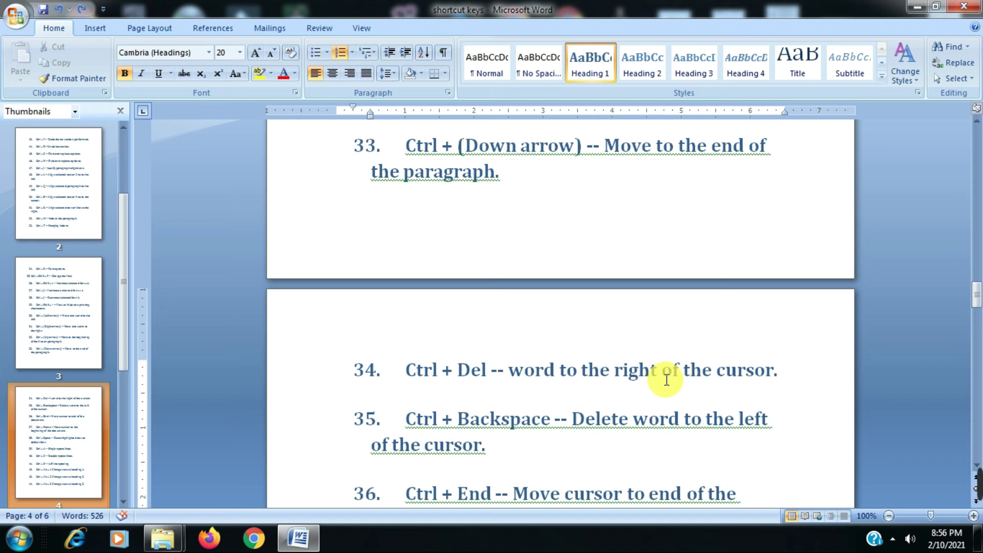
Remove 'the right' from item 34 and retype it so it reads 'word to the right of the cursor.'.
key("ctrl+BackSpace")
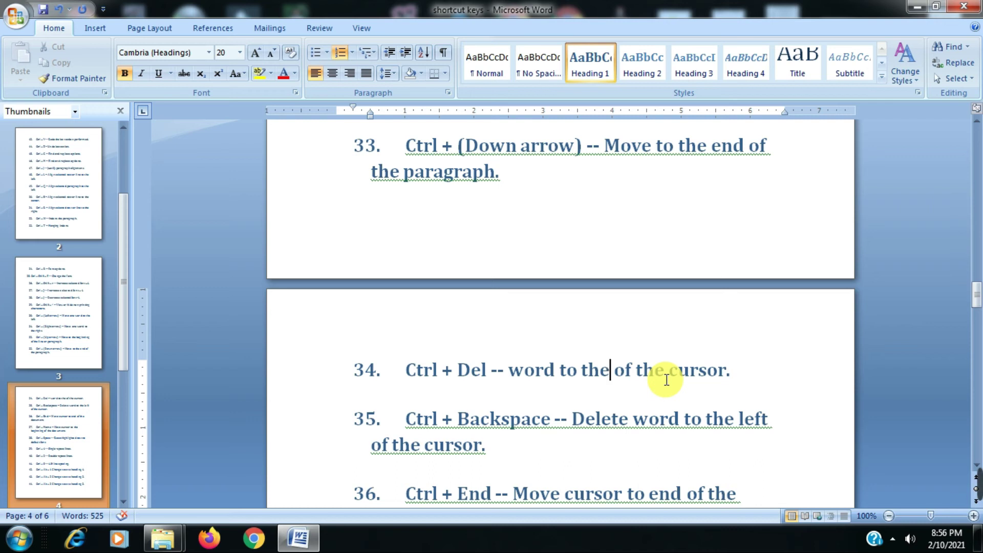
key("ctrl+BackSpace")
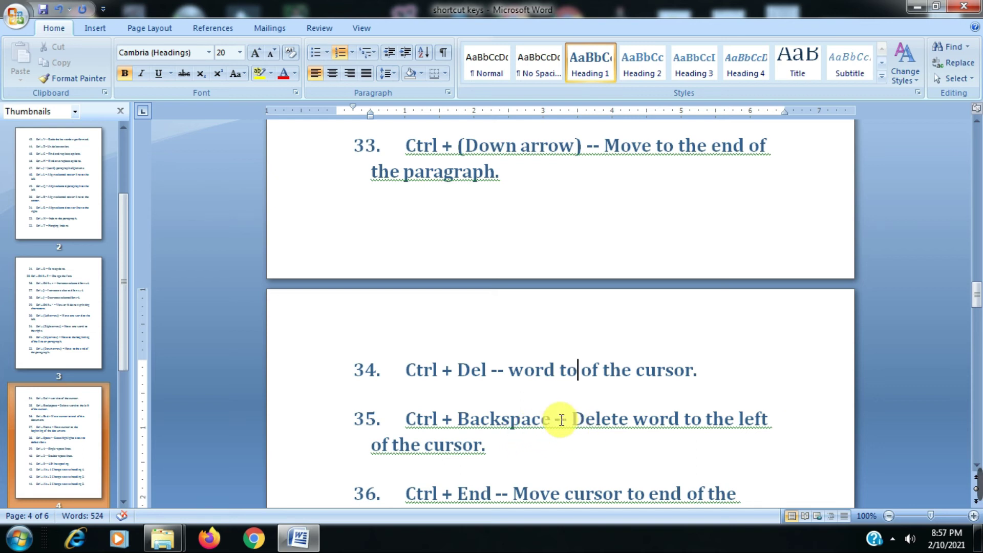
type("the")
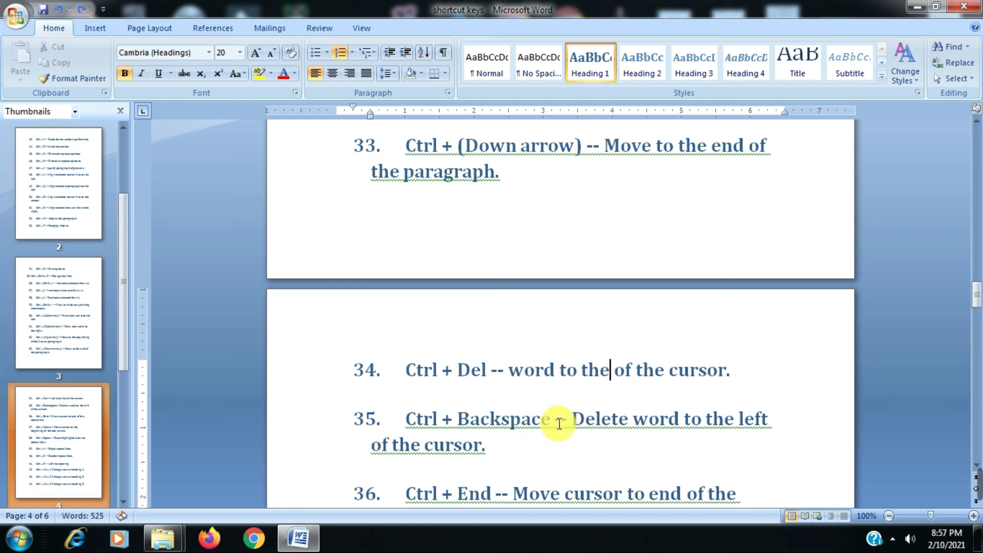
type(" right")
left_click(487, 451)
key("Down")
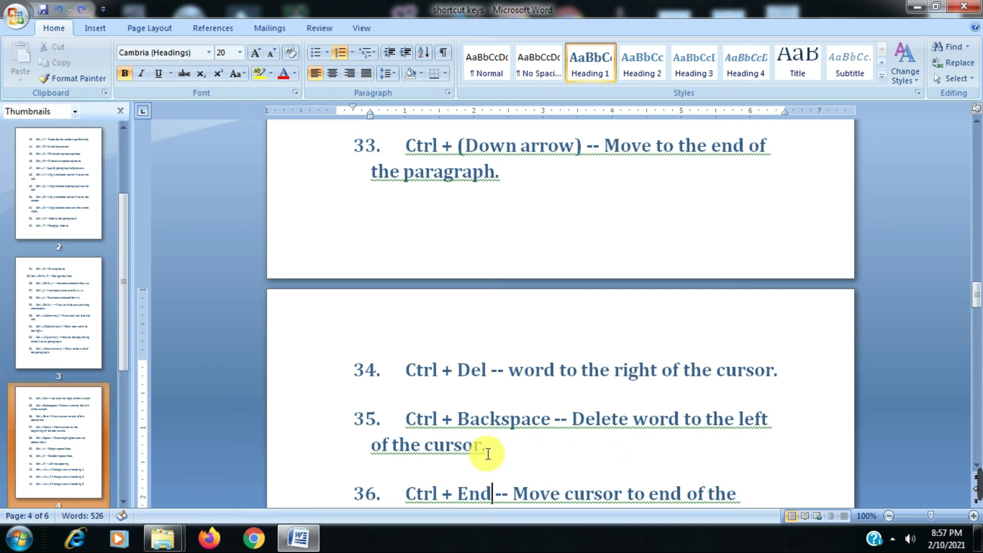
key("Down")
key("Down")
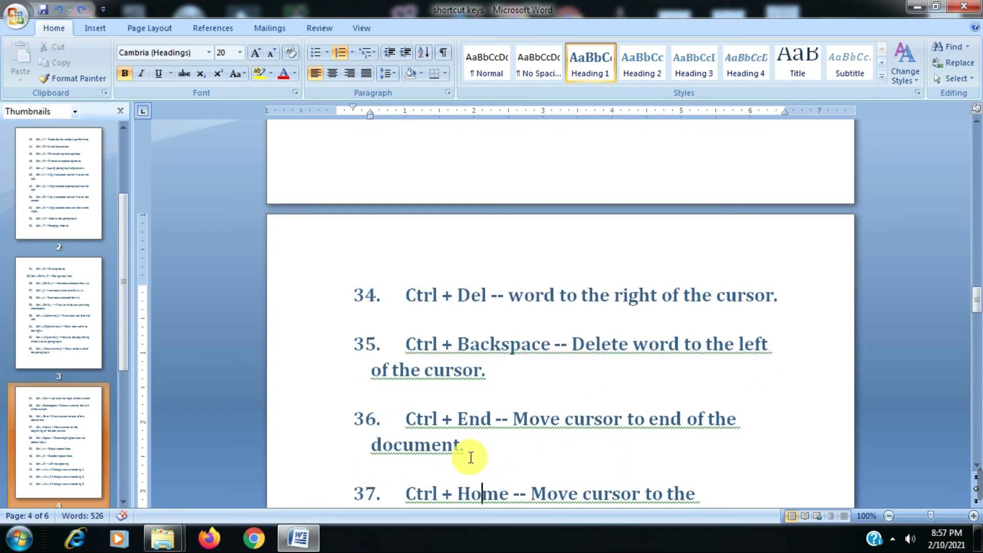
left_click(463, 443)
key("ctrl+End")
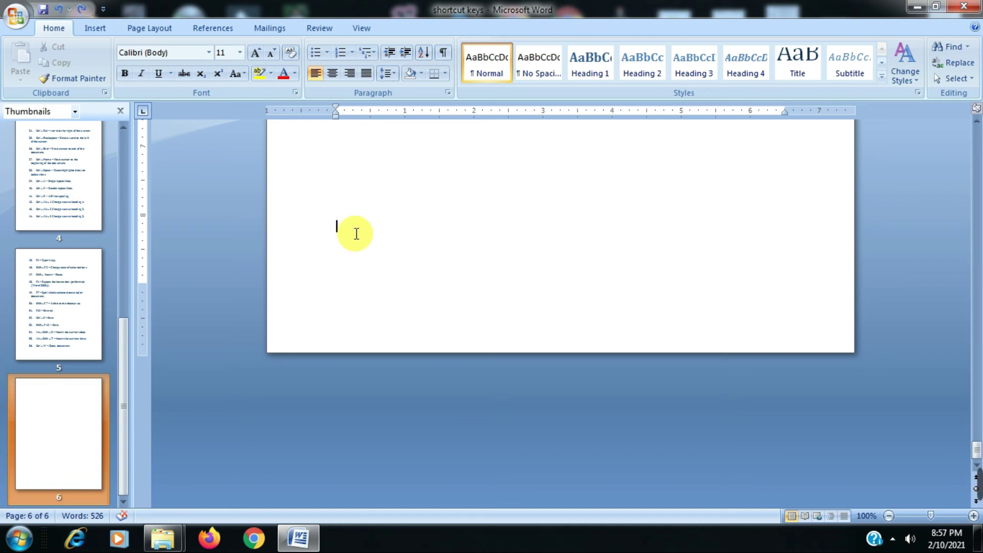
scroll(356, 233, "up", 20)
left_click(623, 255)
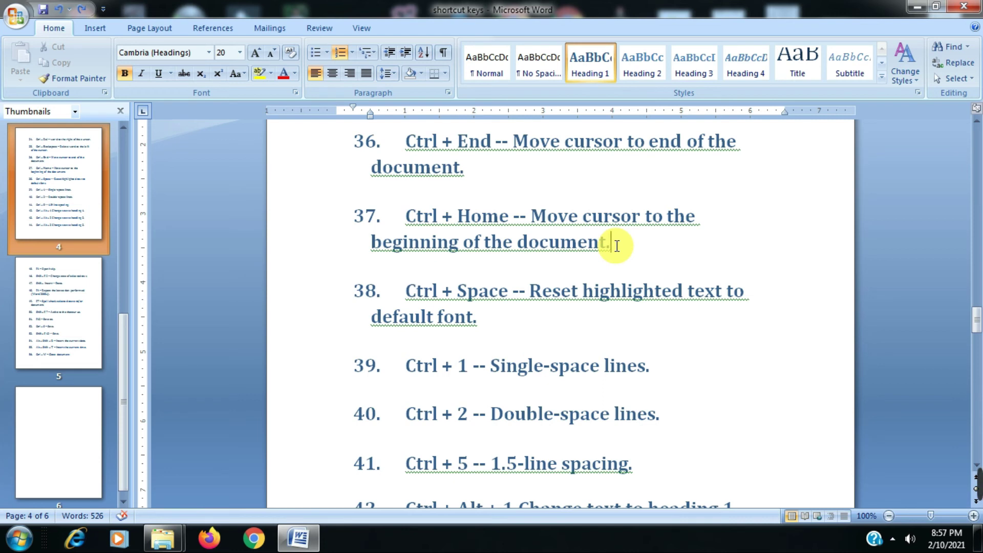
left_click(501, 321)
double_click(637, 296)
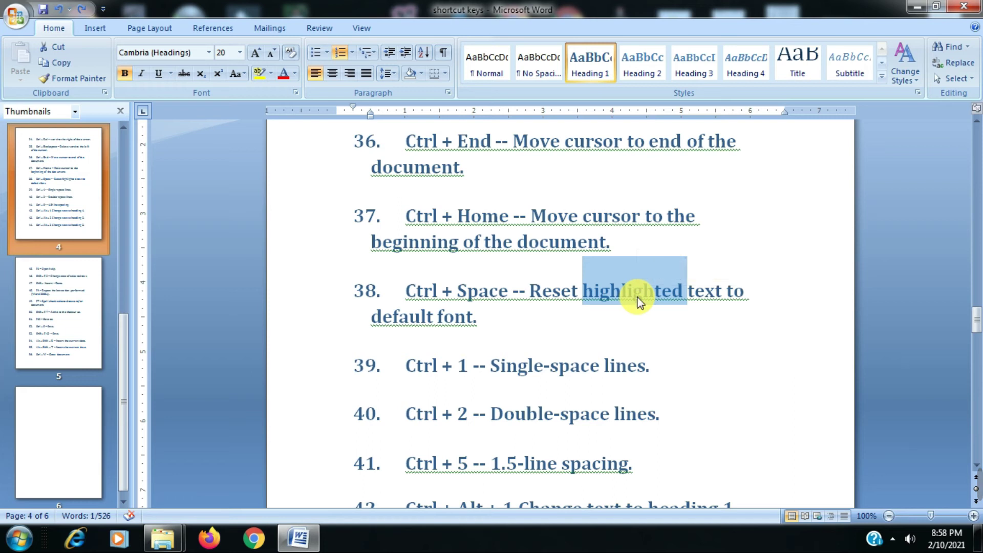
key("ctrl+space")
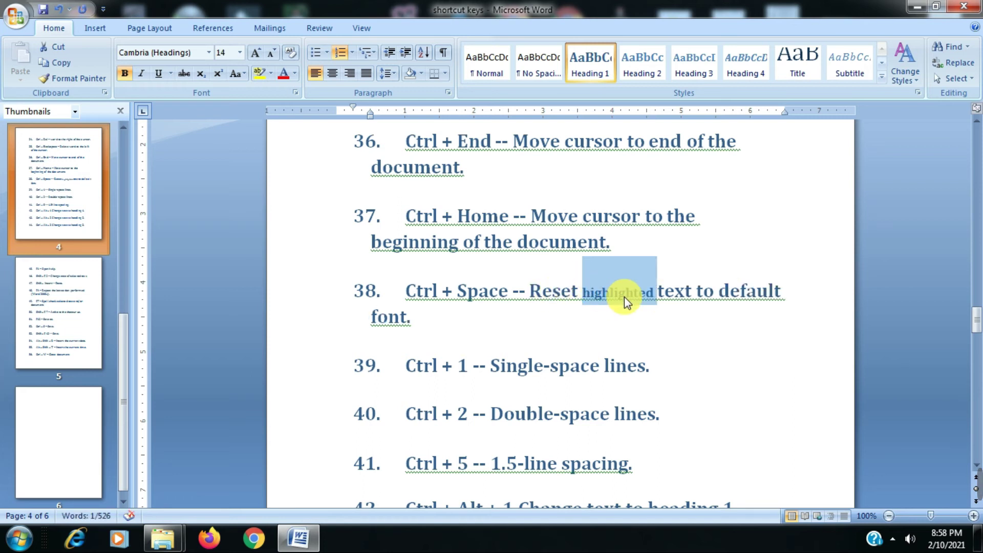
key("ctrl+z")
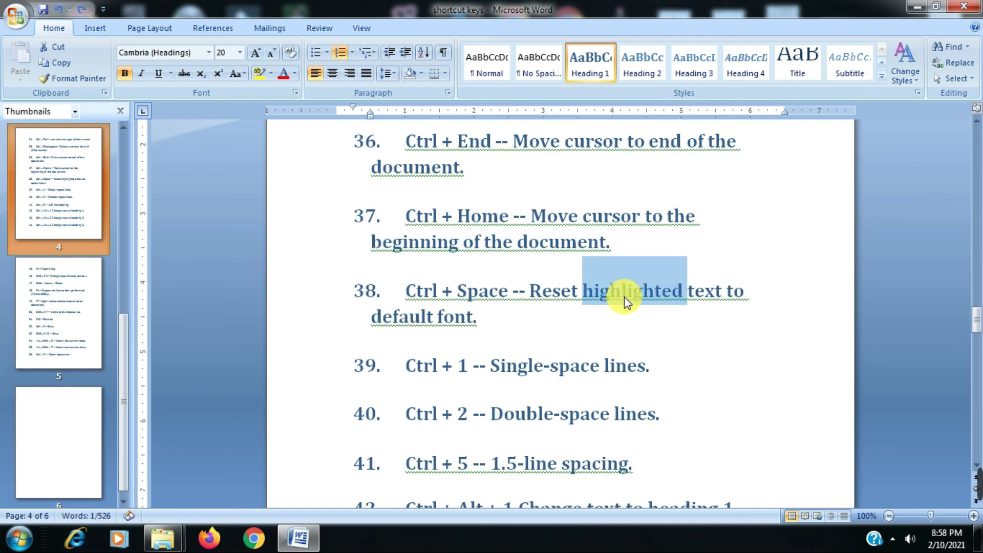
left_click(529, 365)
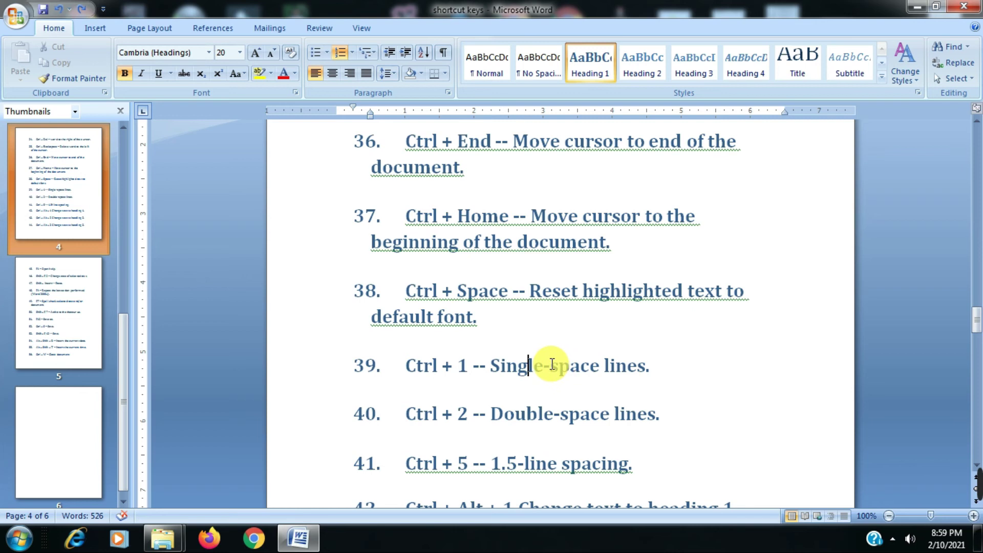
Make item 39 single-spaced, item 40 double-spaced and item 41 1.5-line spaced.
left_click_drag(654, 367, 429, 373)
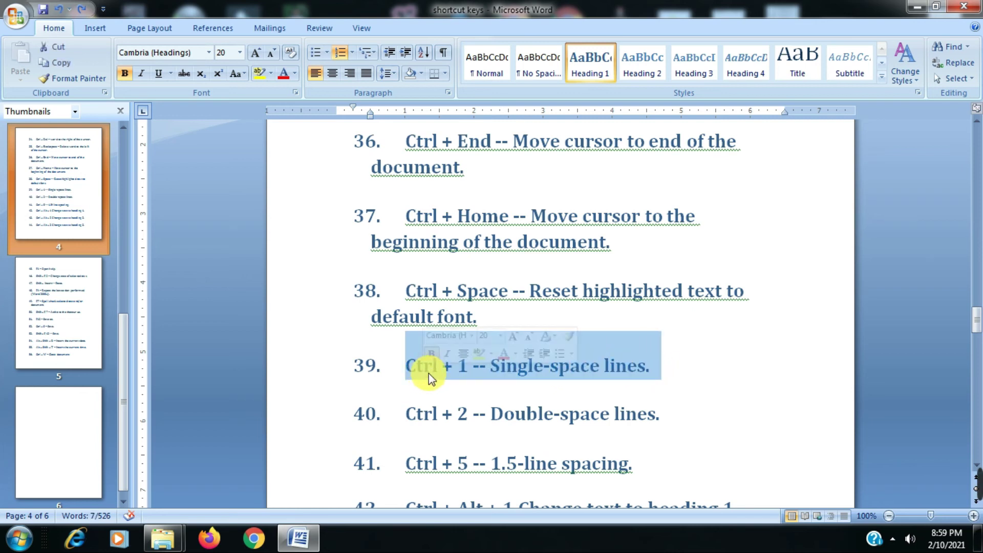
key("ctrl+1")
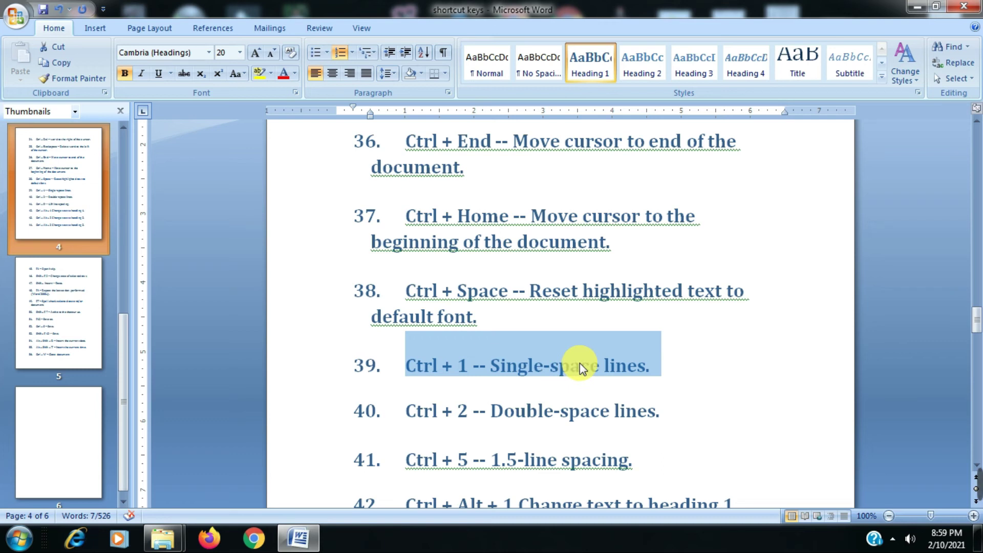
triple_click(707, 407)
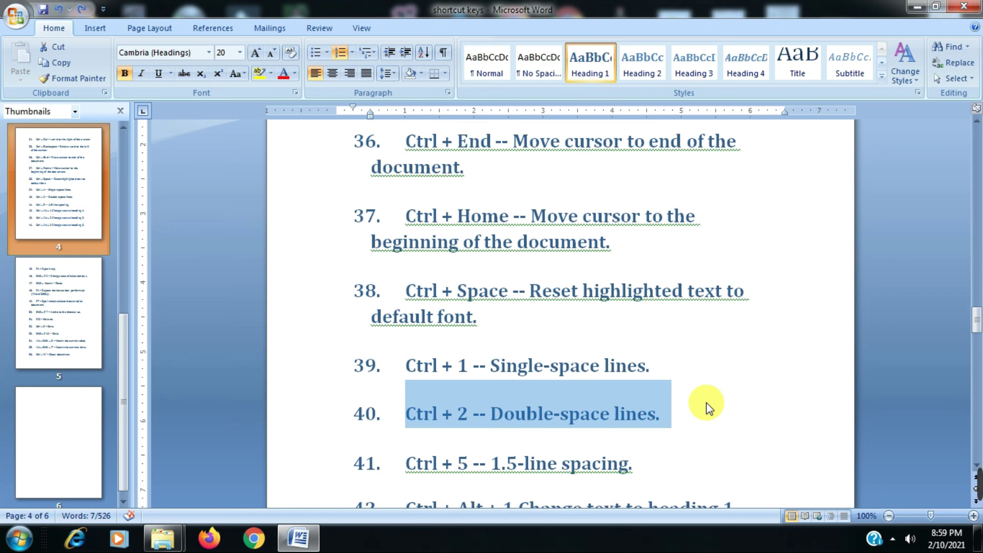
key("ctrl+2")
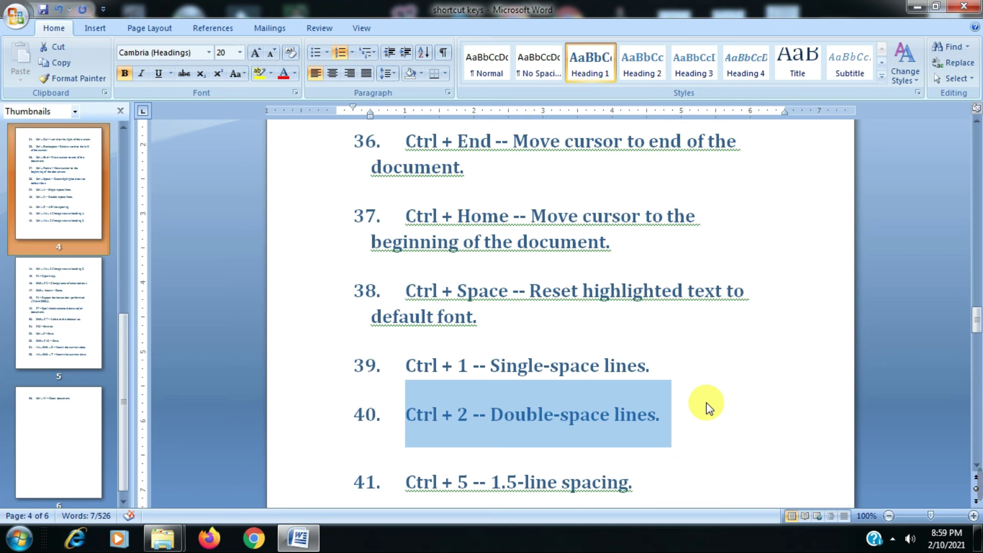
scroll(706, 407, "down", 2)
triple_click(523, 406)
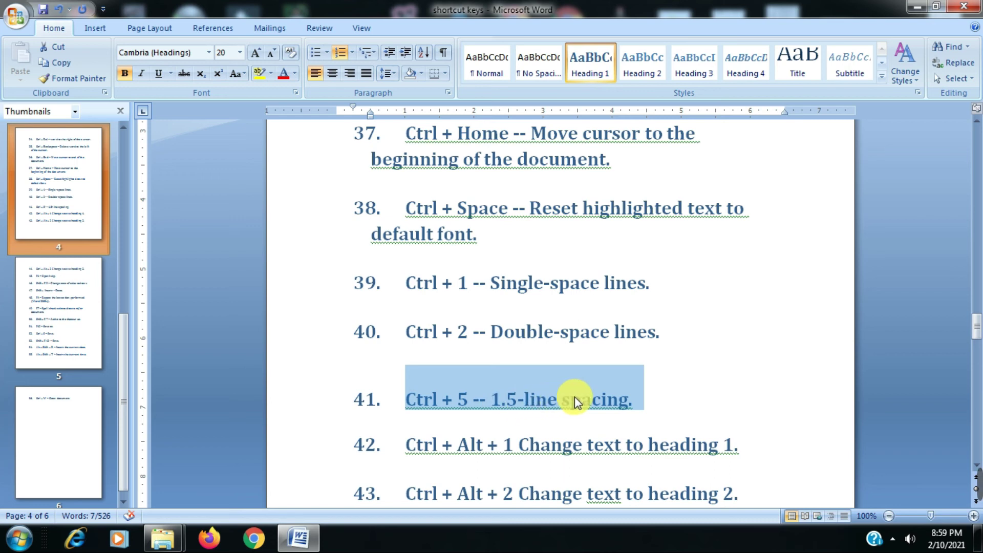
key("ctrl+5")
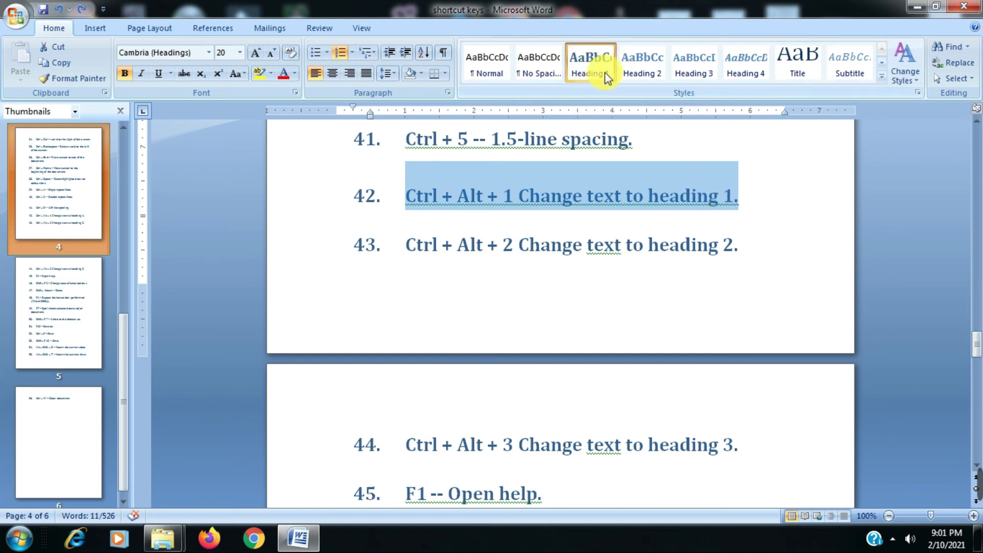
Try the Heading 1 and Heading 2 styles on item 42, then restore it as a numbered item.
left_click(589, 76)
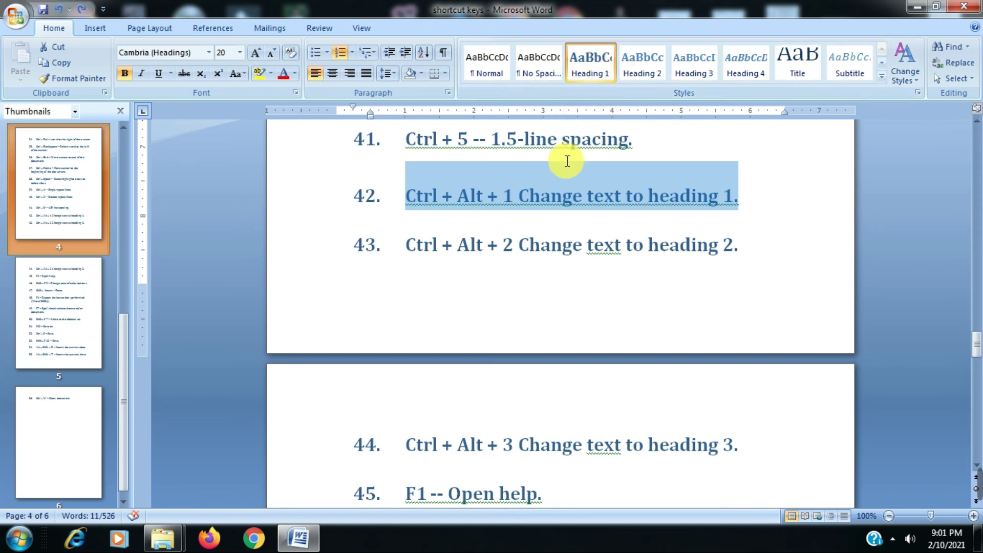
key("ctrl+alt+1")
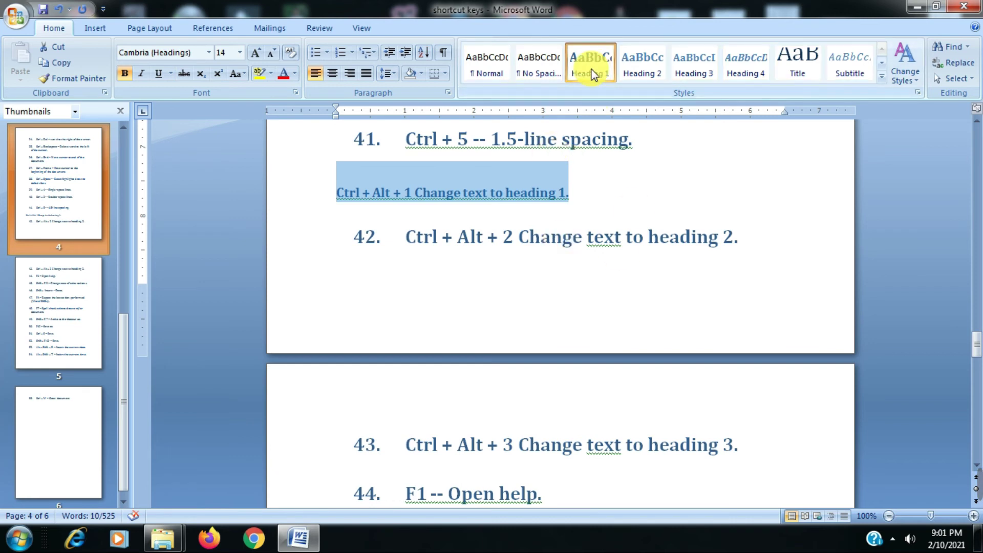
key("ctrl+z")
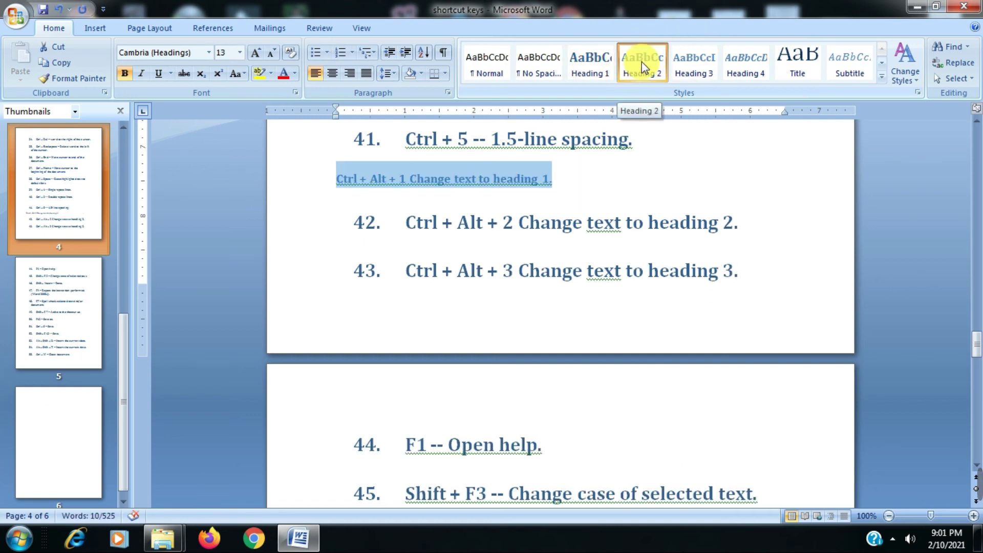
left_click(650, 74)
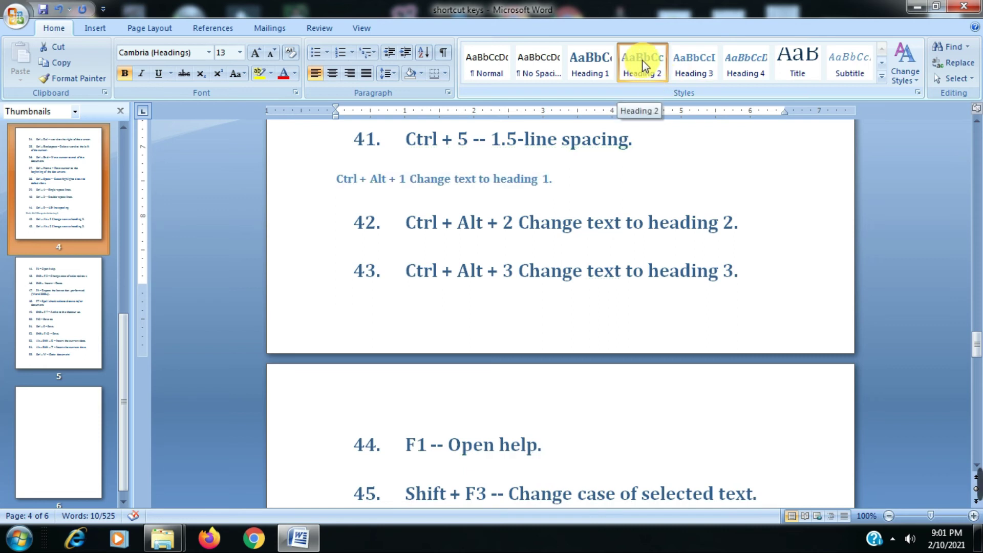
left_click(642, 60)
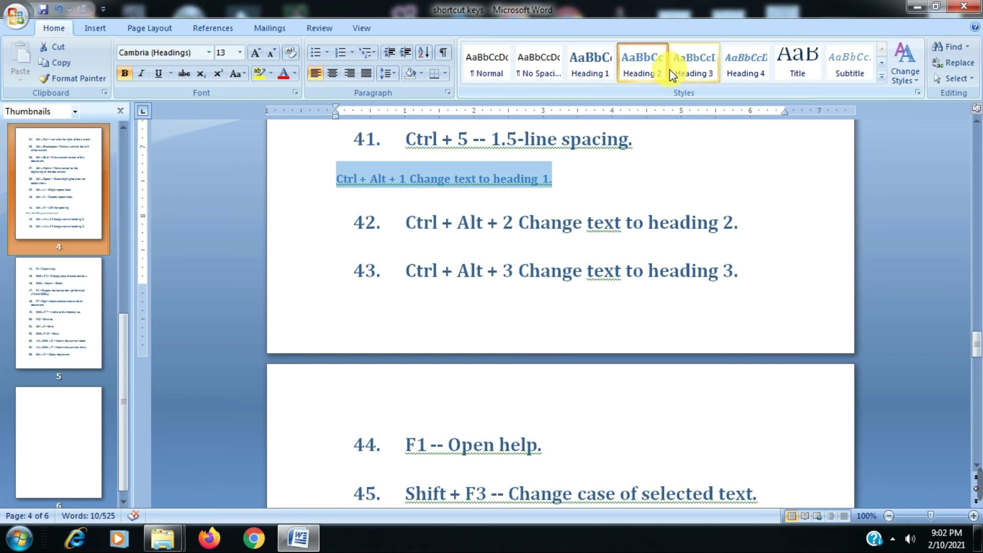
key("ctrl+alt+1")
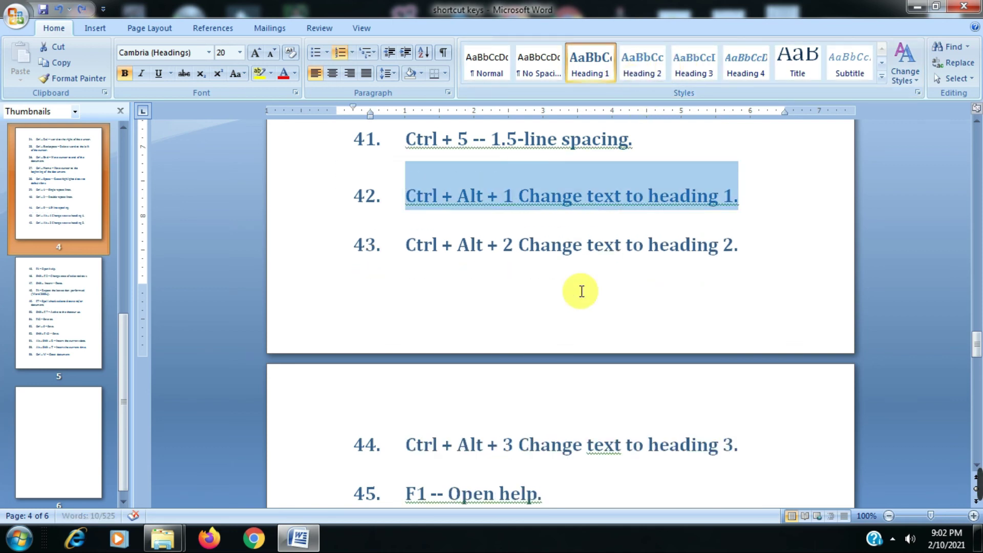
left_click(491, 445)
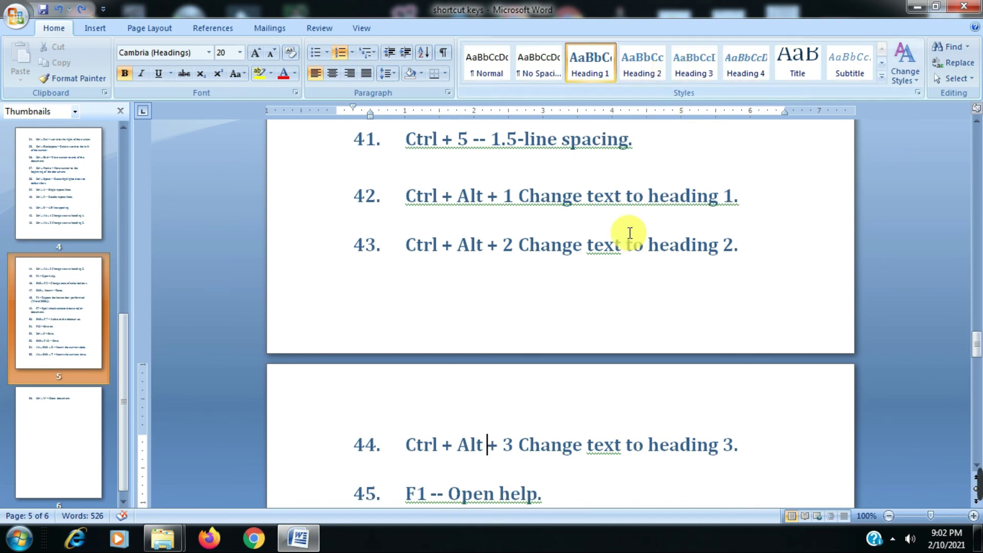
left_click(543, 464)
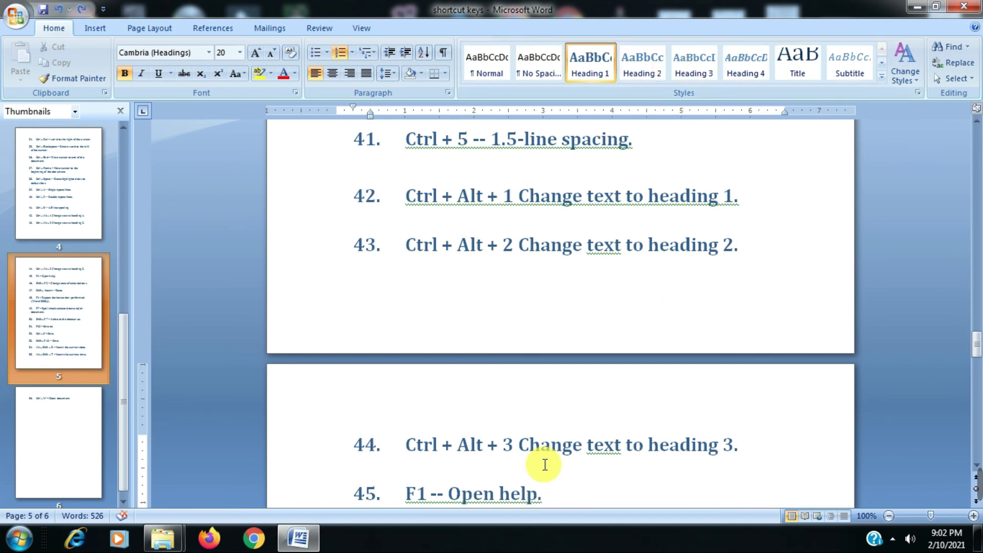
key("Down")
key("Down")
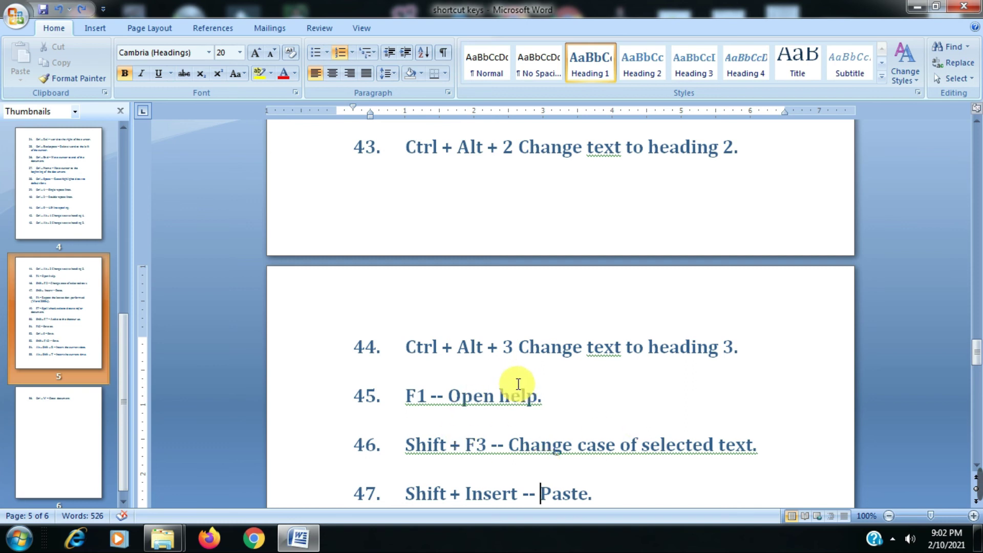
key("F1")
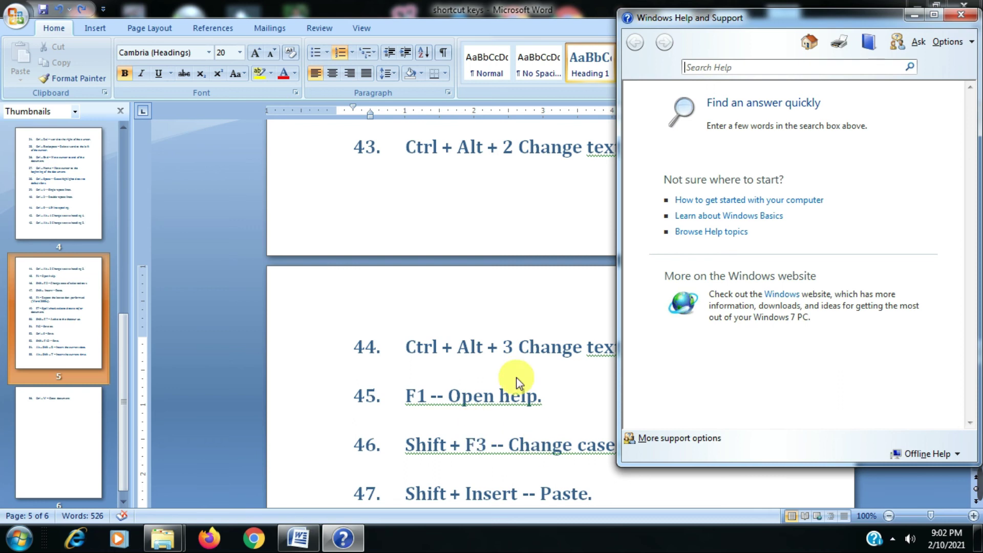
left_click_drag(815, 18, 700, 36)
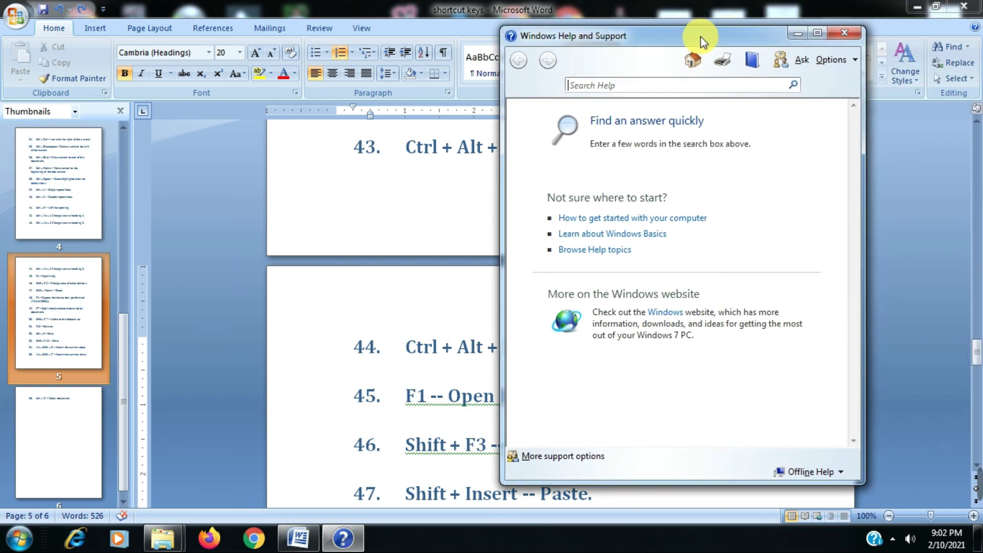
left_click(844, 33)
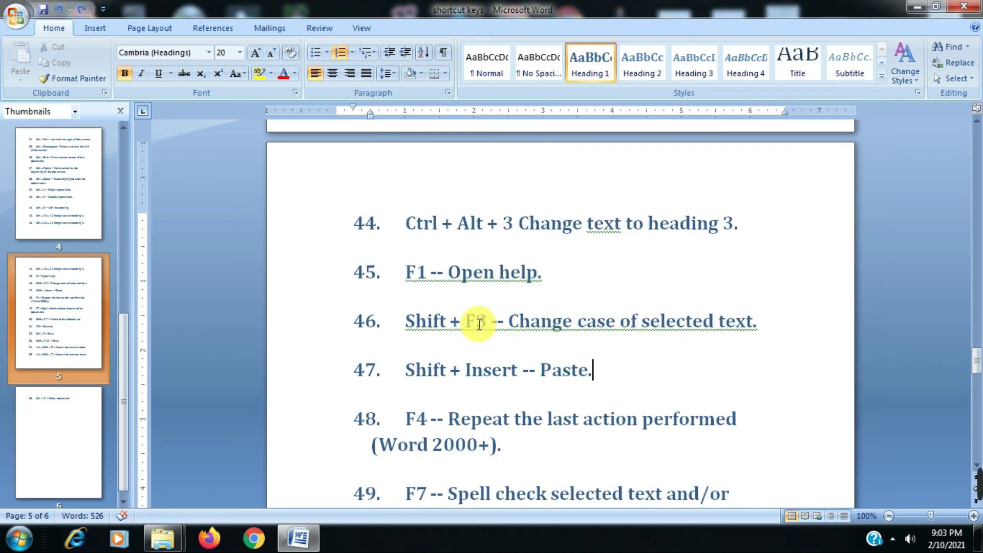
double_click(624, 322)
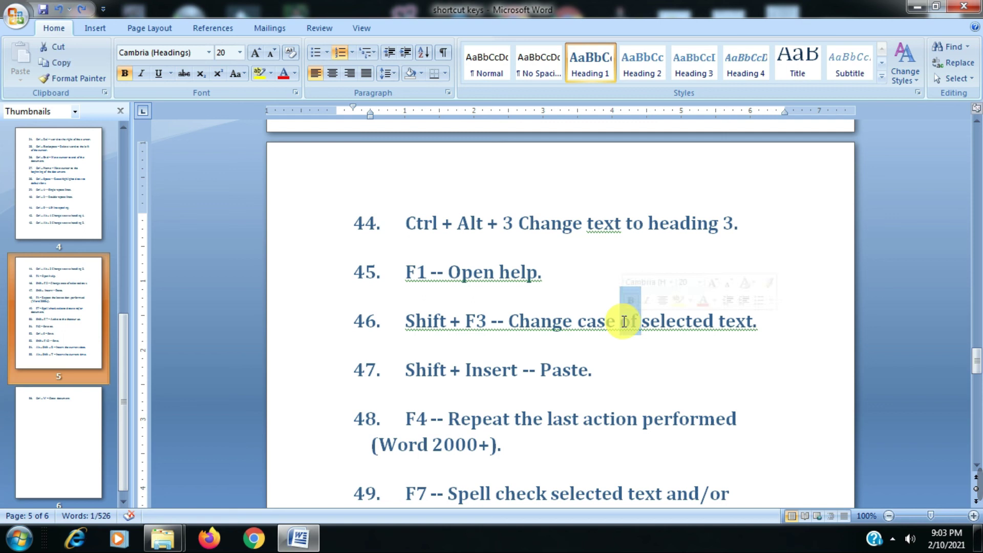
double_click(559, 321)
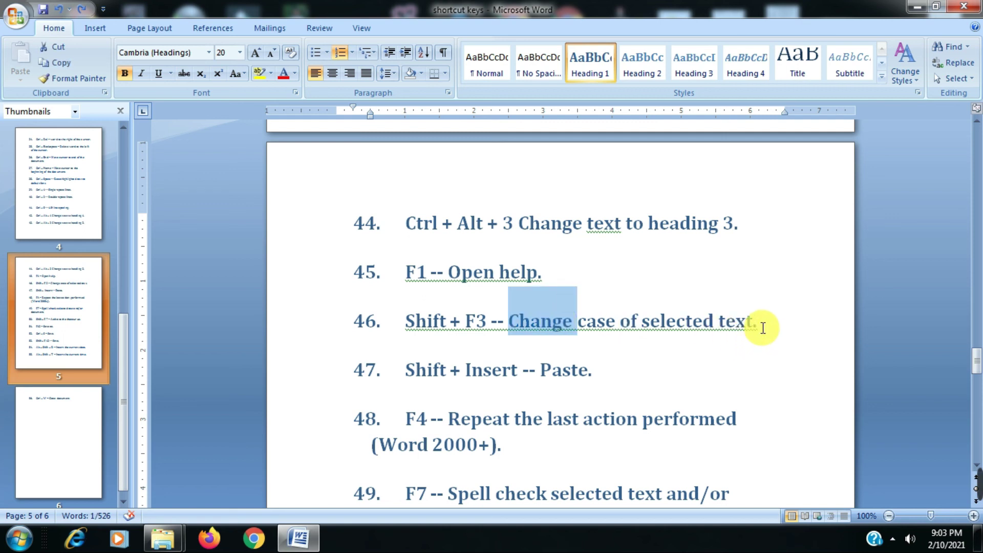
left_click_drag(756, 324, 424, 327)
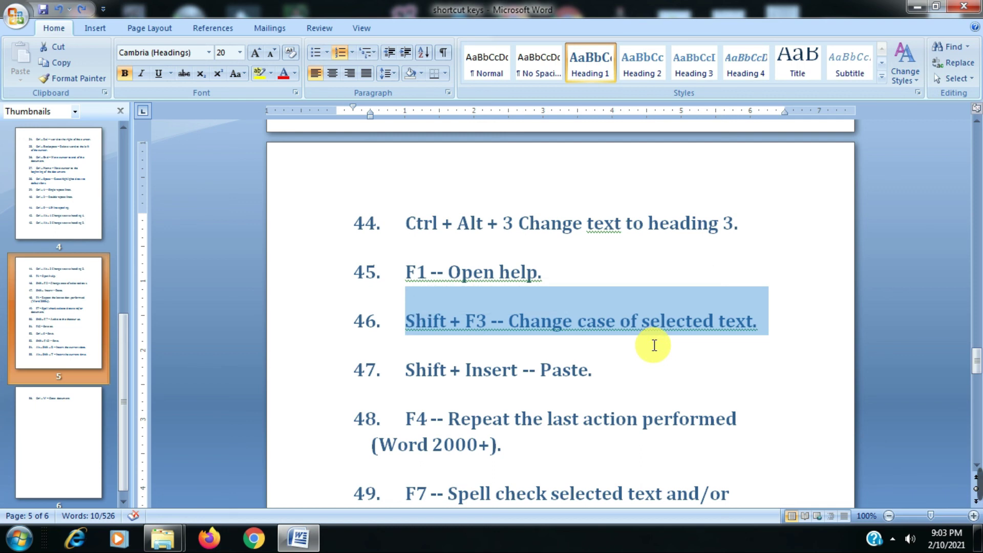
key("shift+F3")
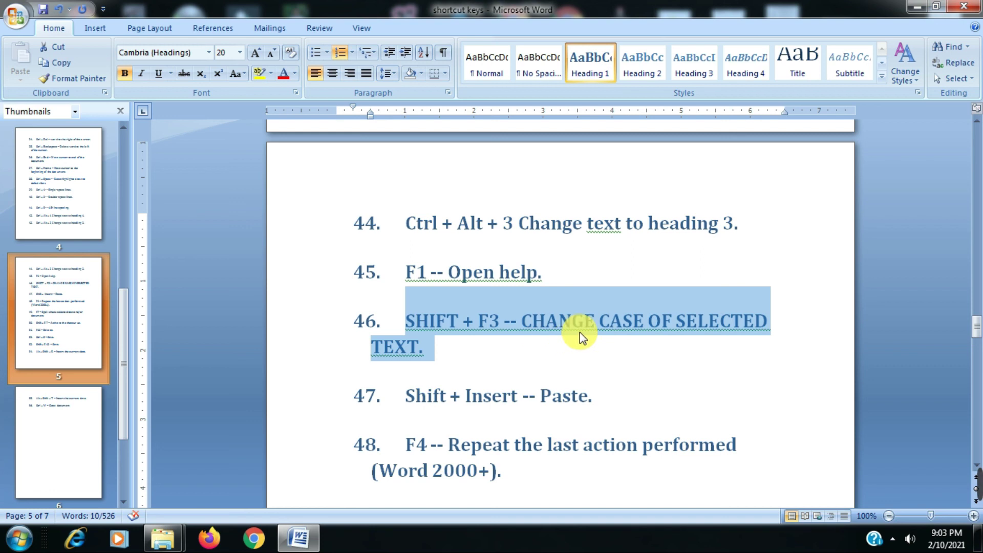
key("ctrl+z")
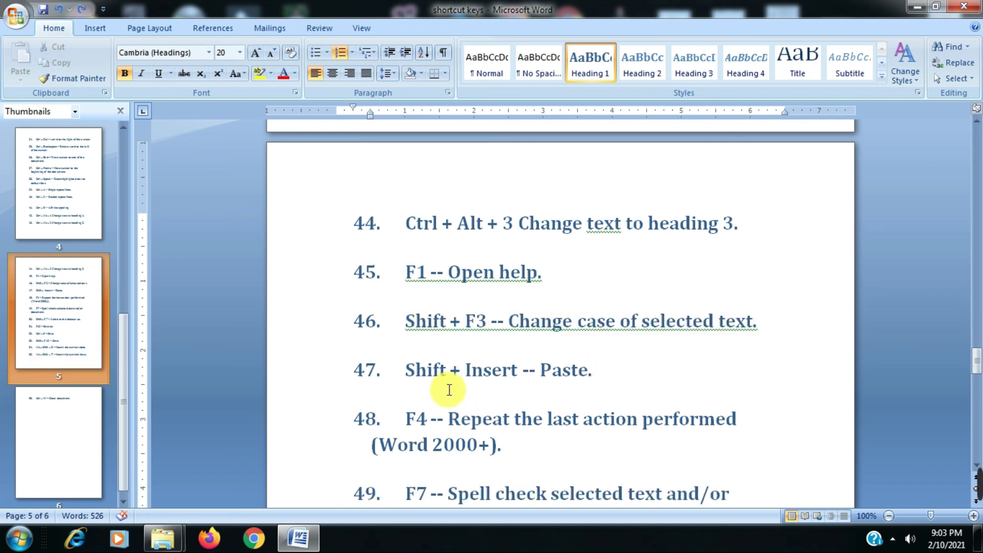
left_click(541, 370)
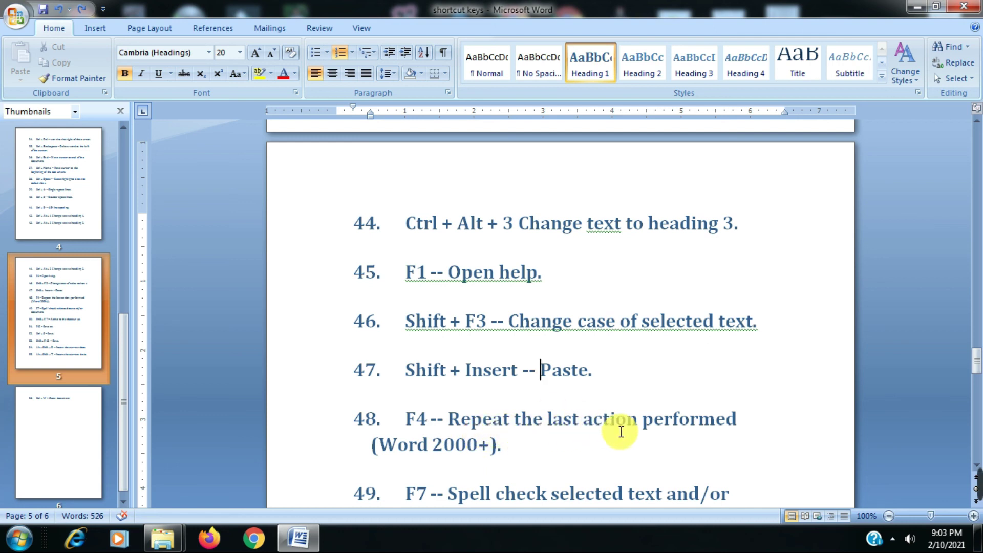
scroll(504, 458, "down", 2)
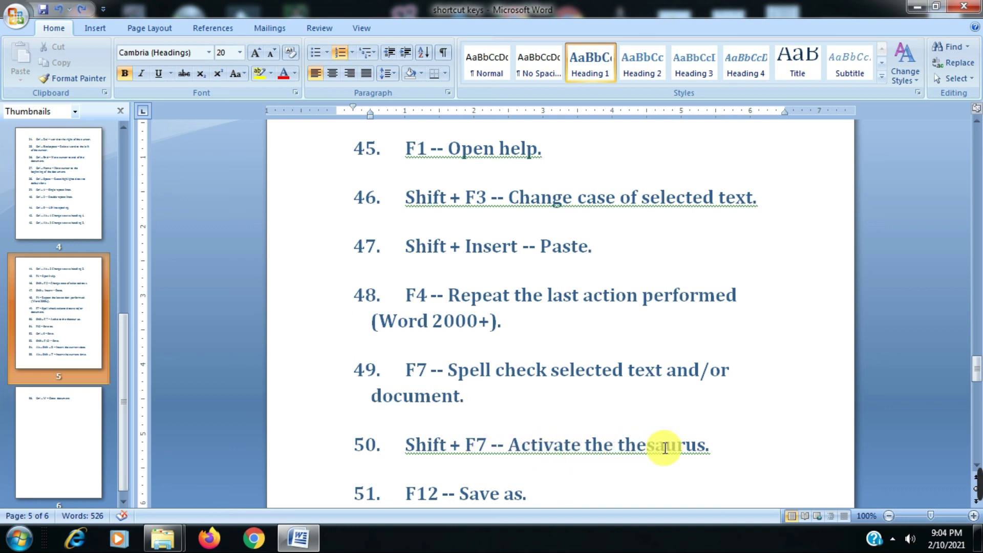
double_click(556, 451)
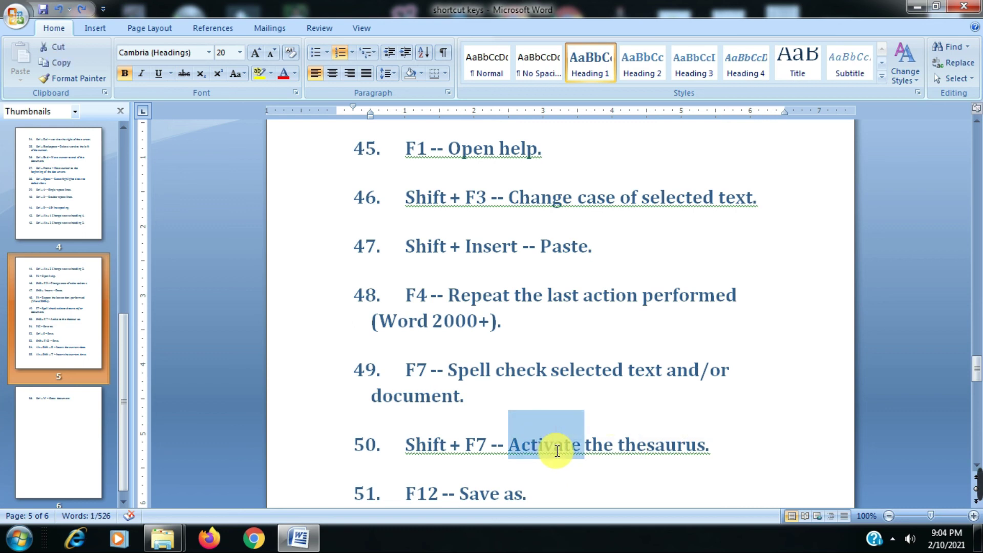
key("shift+F7")
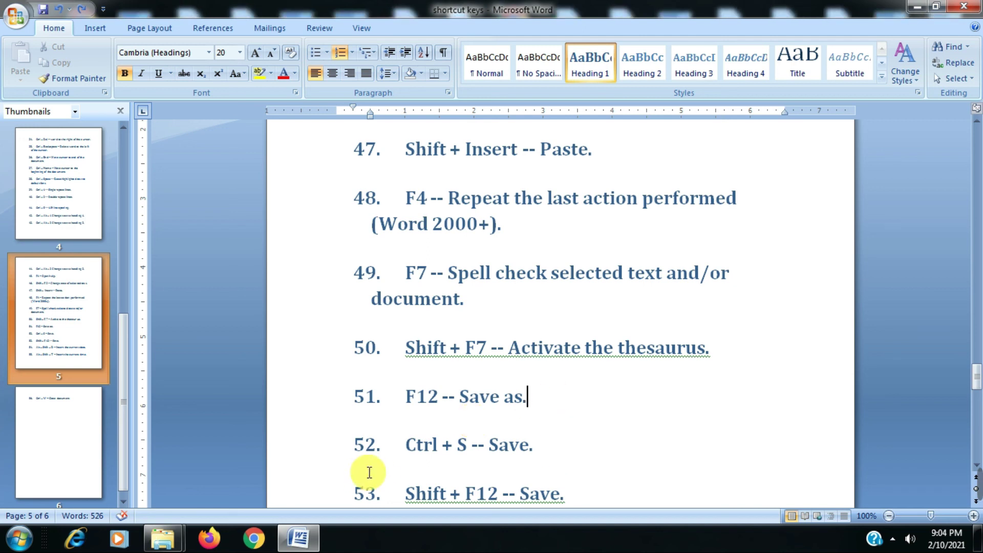
key("alt+f")
key("a")
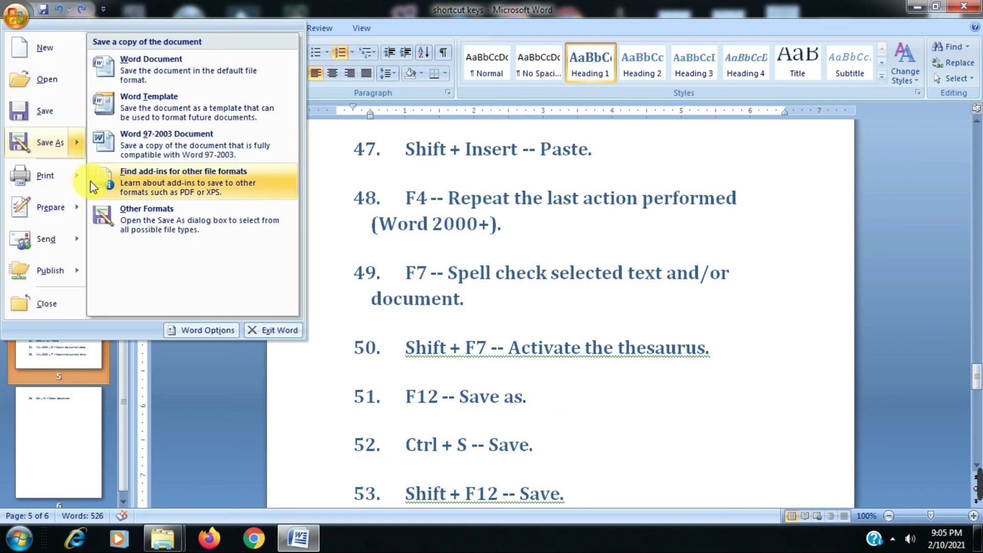
key("Escape")
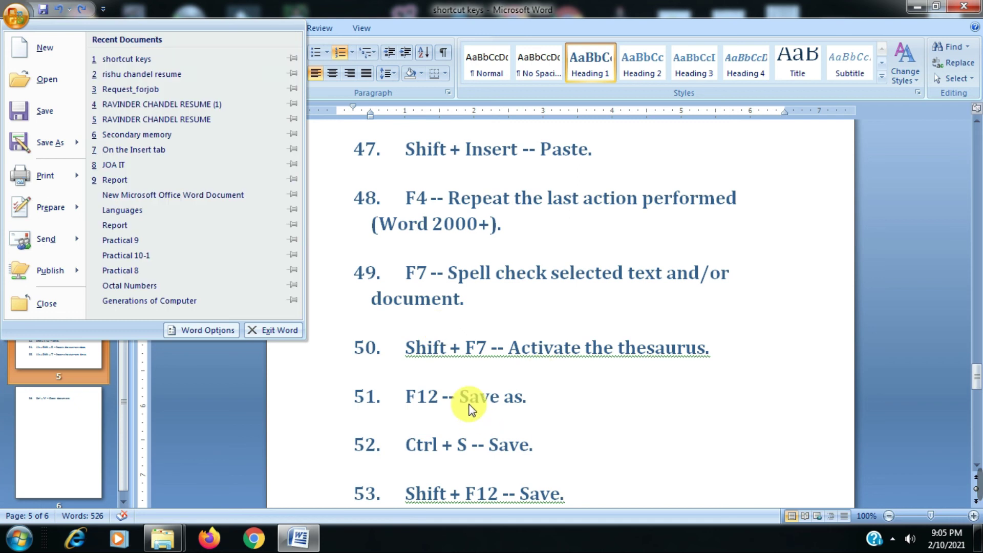
key("Escape")
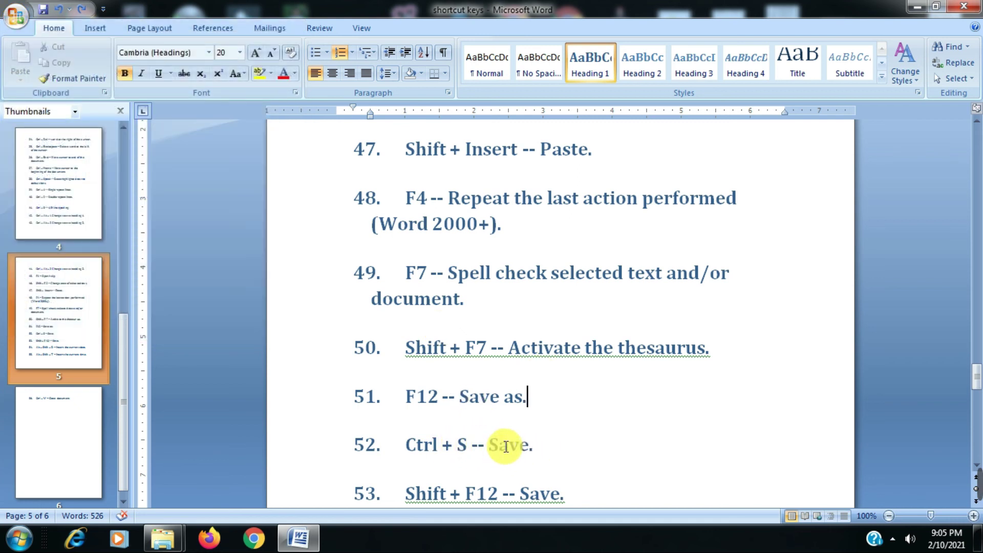
key("Down")
key("Down")
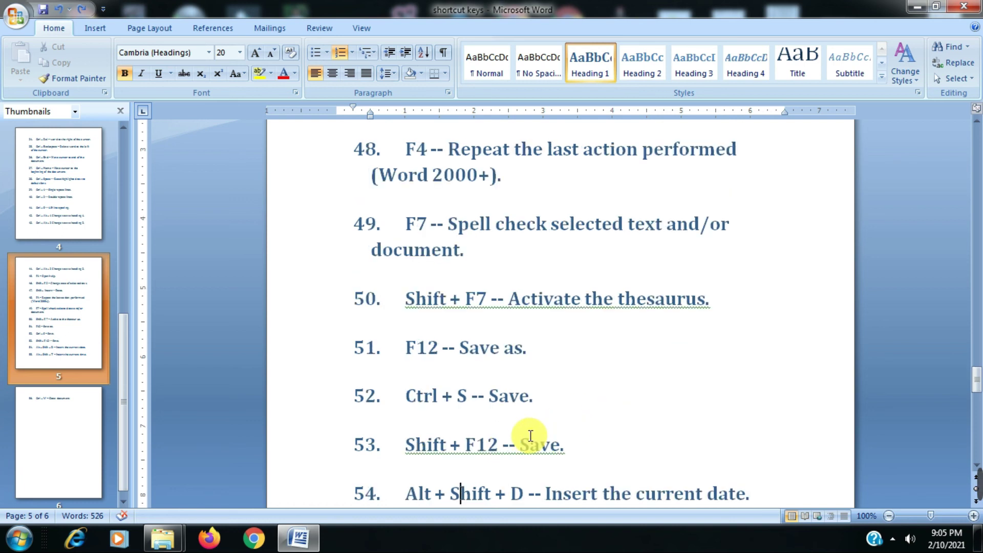
key("Down")
key("Down")
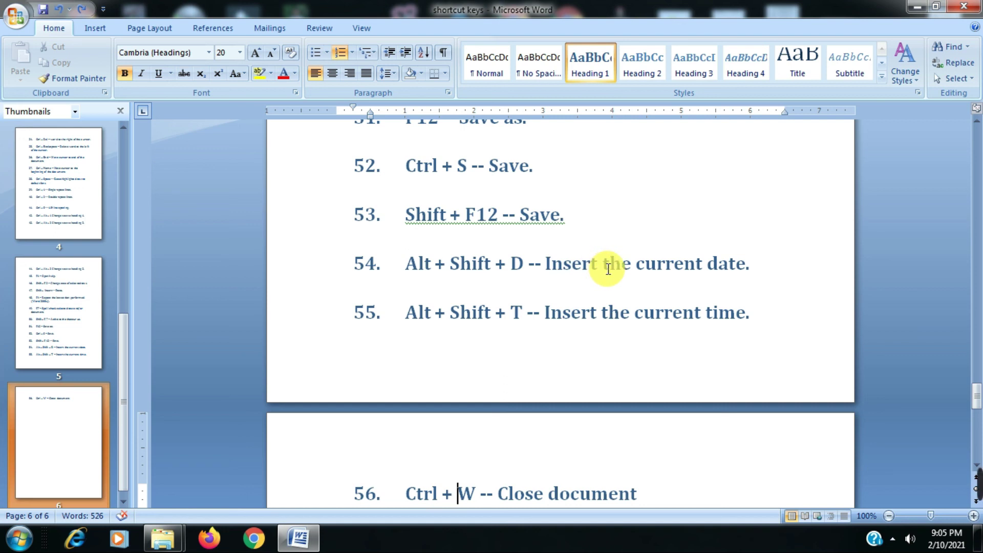
Move item 55 to a new page and insert the current date and time below item 54.
left_click(755, 267)
key("ctrl+Return")
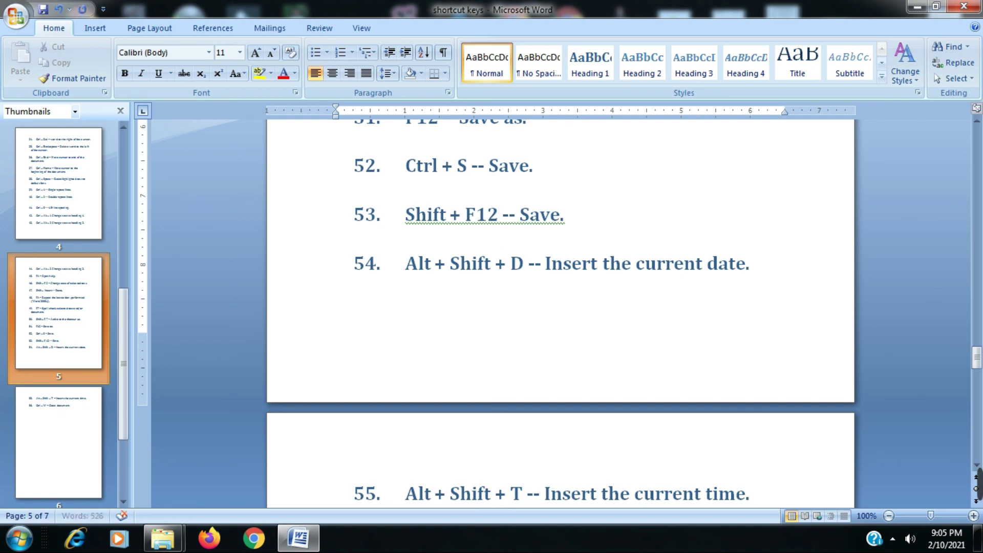
key("alt+shift+d")
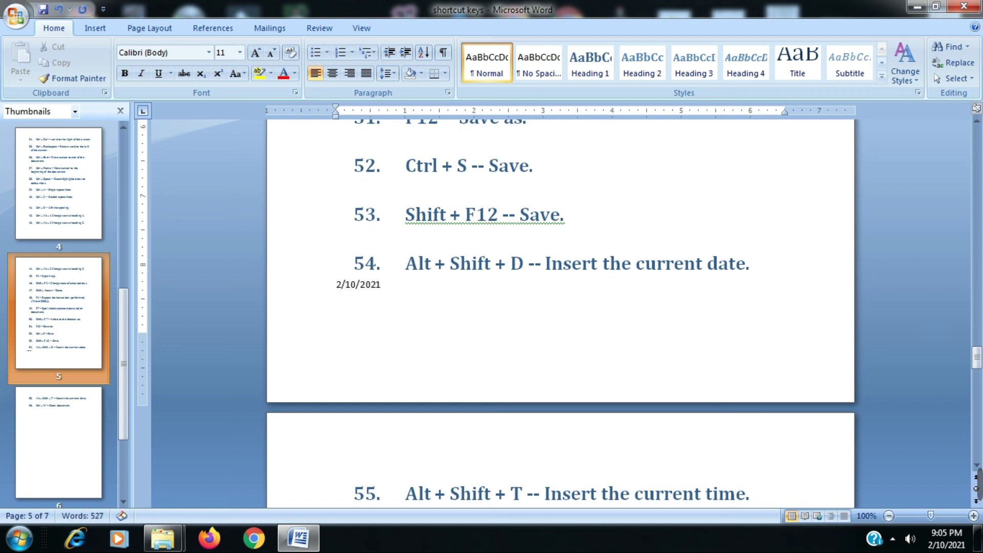
left_click_drag(382, 285, 335, 288)
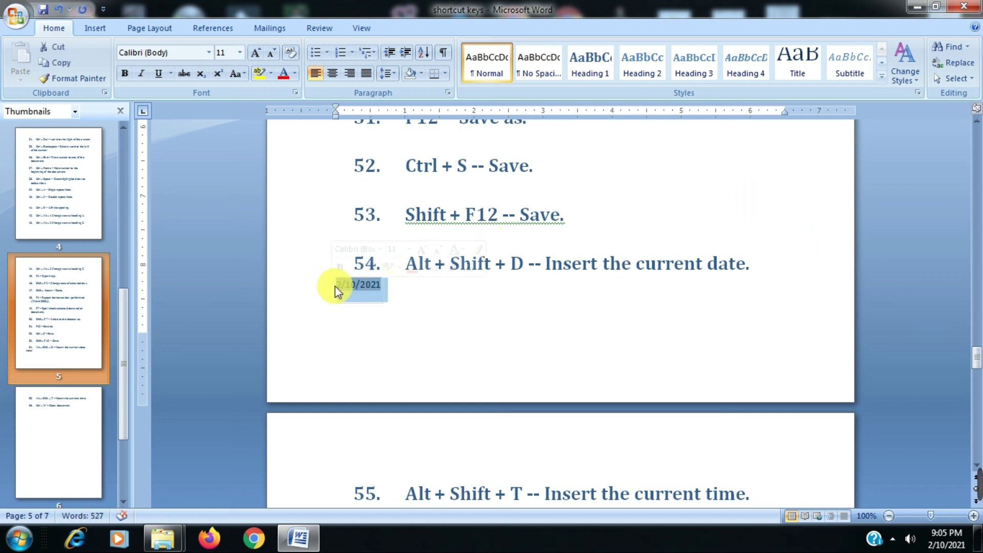
left_click(410, 342)
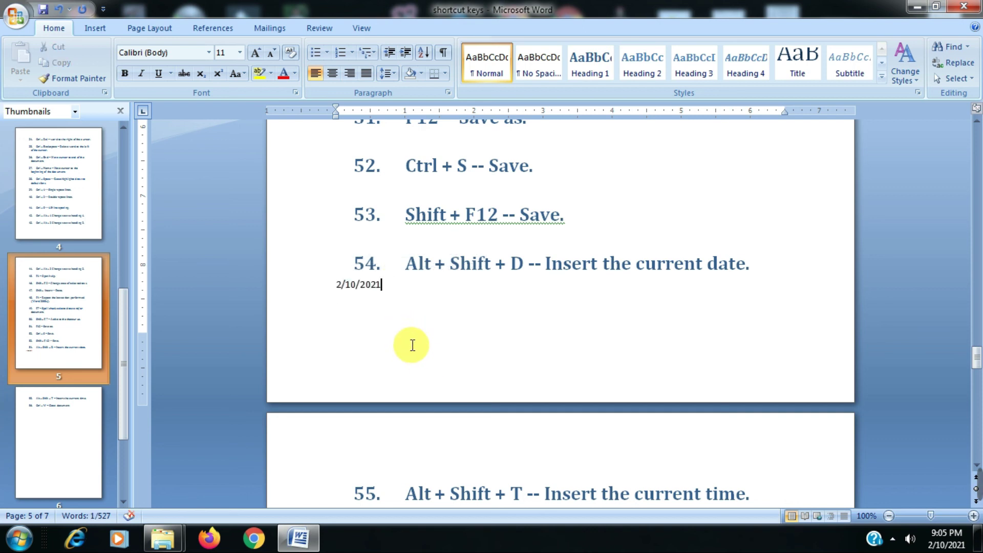
key("Return")
key("alt+shift+t")
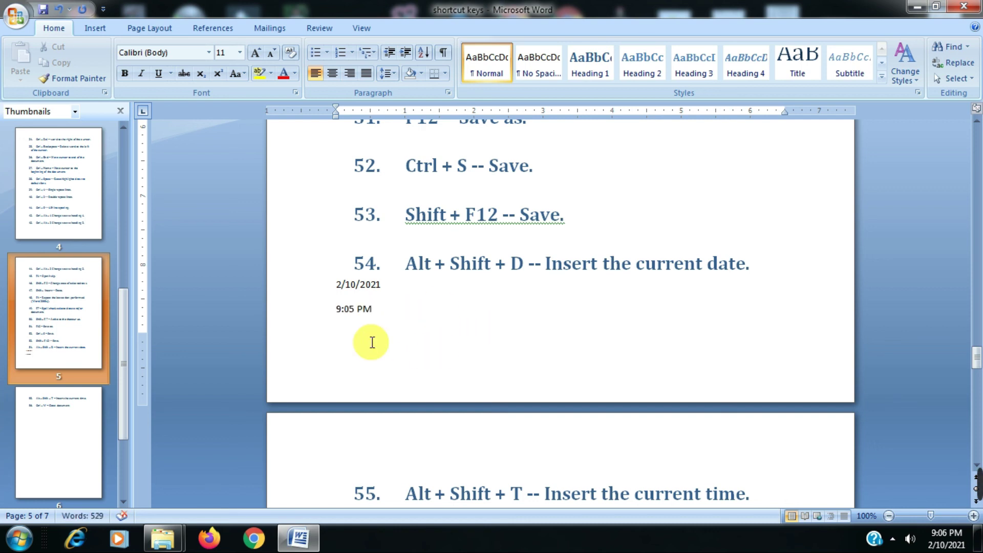
key("ctrl+End")
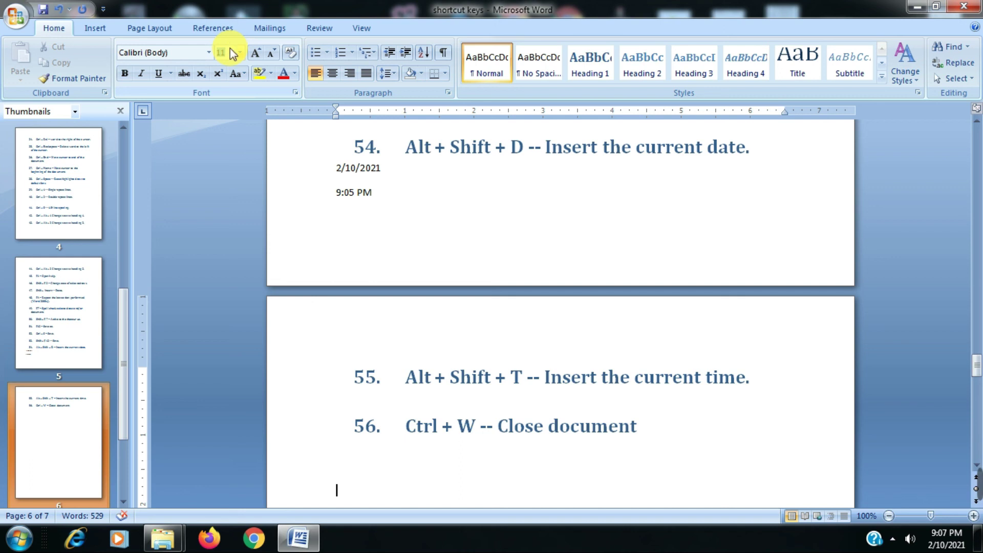
Set the font size to 3333.
left_click(230, 48)
type("3333")
key("Return")
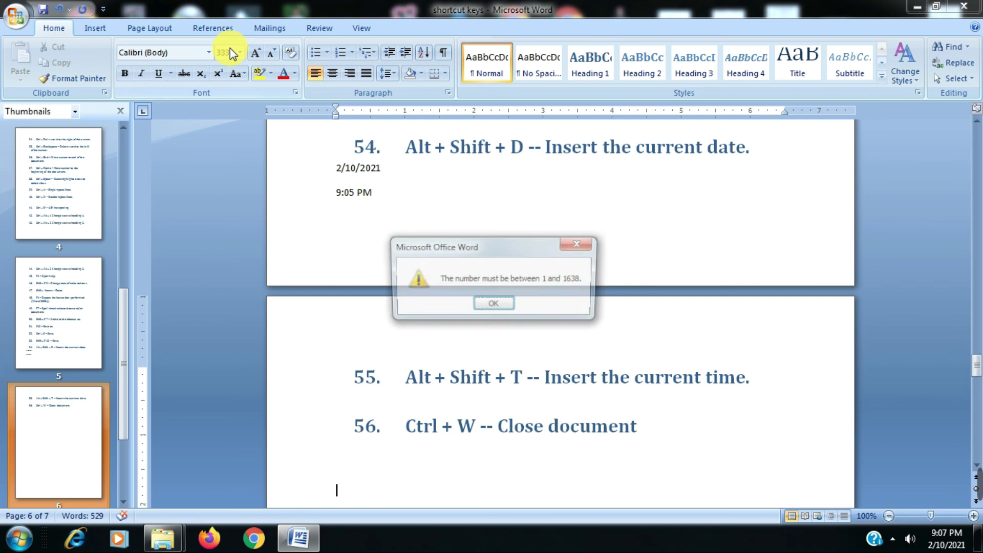